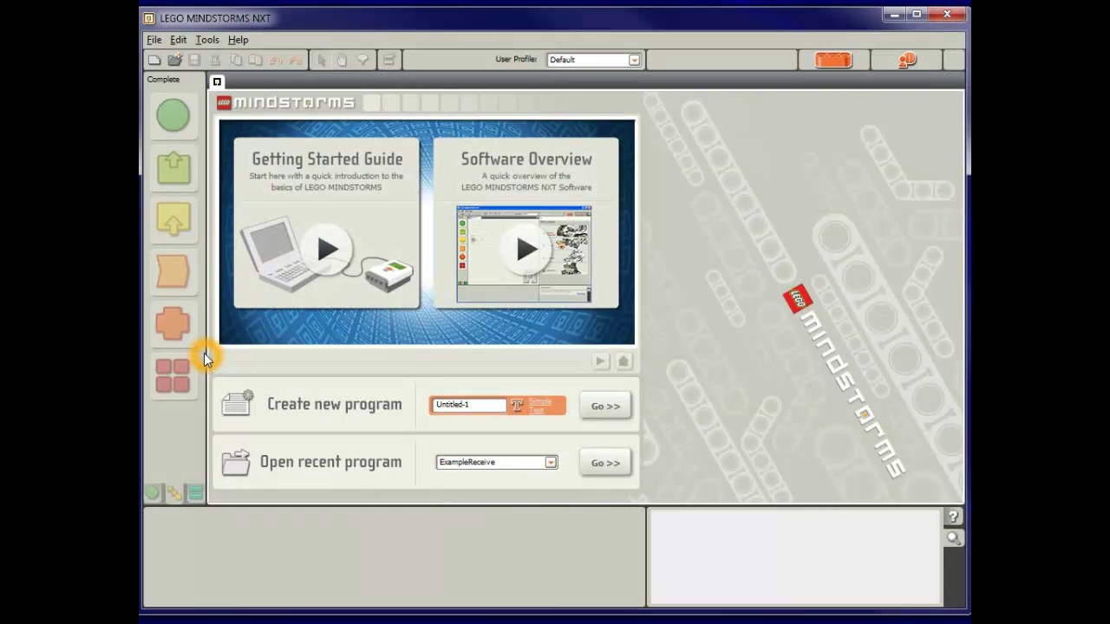
Step: Create a new program named Untitled-1
{"action": "left_click", "coordinate": [619, 414]}
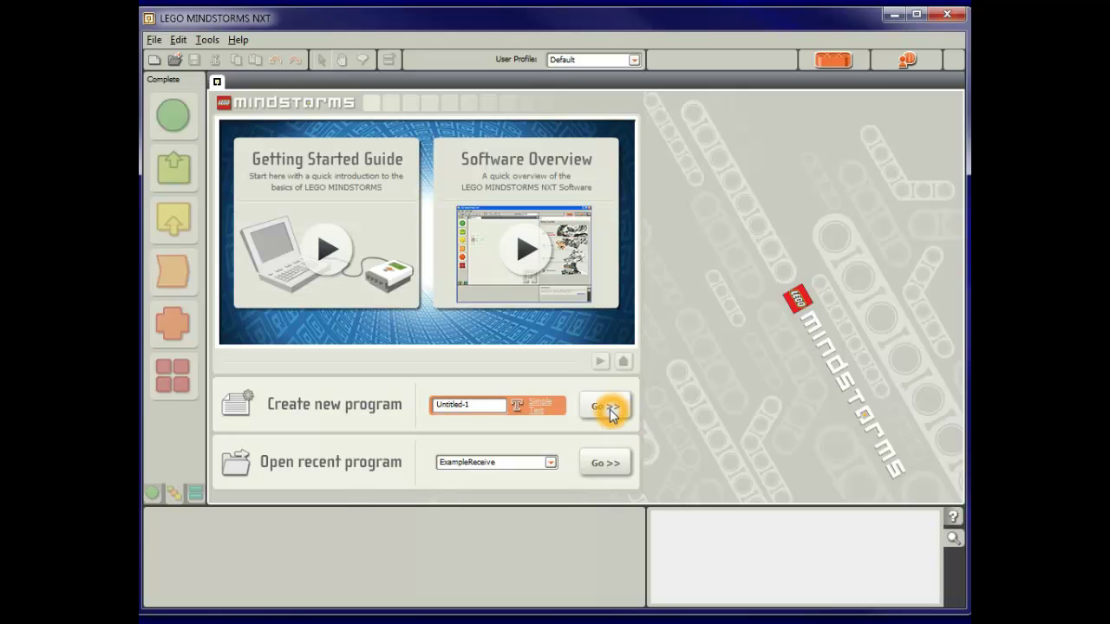
{"action": "left_click", "coordinate": [604, 460]}
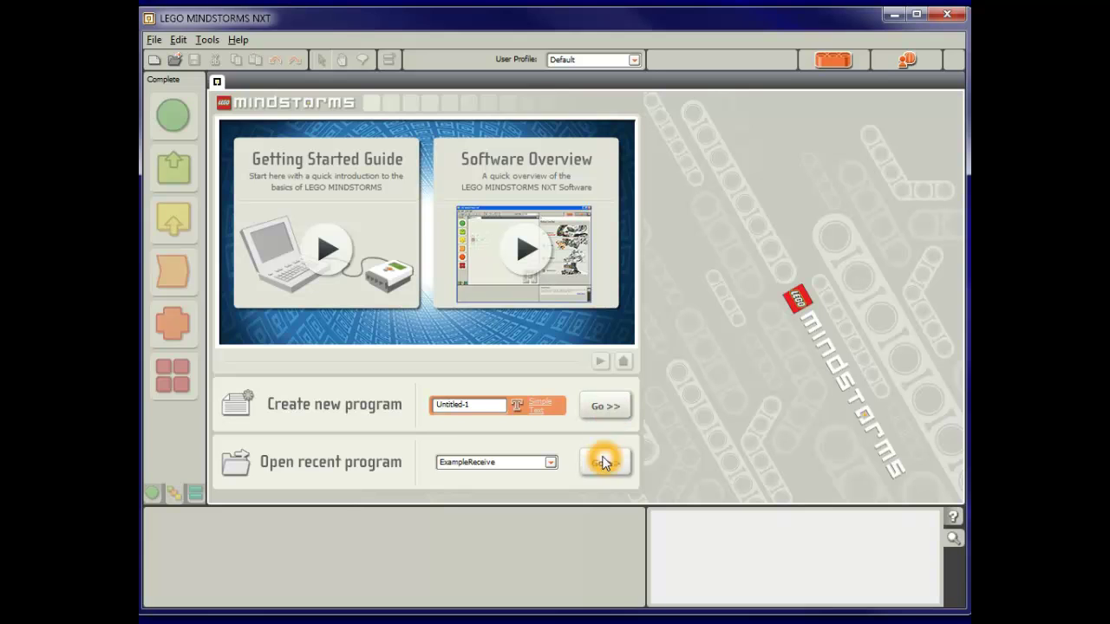
{"action": "left_click", "coordinate": [605, 407]}
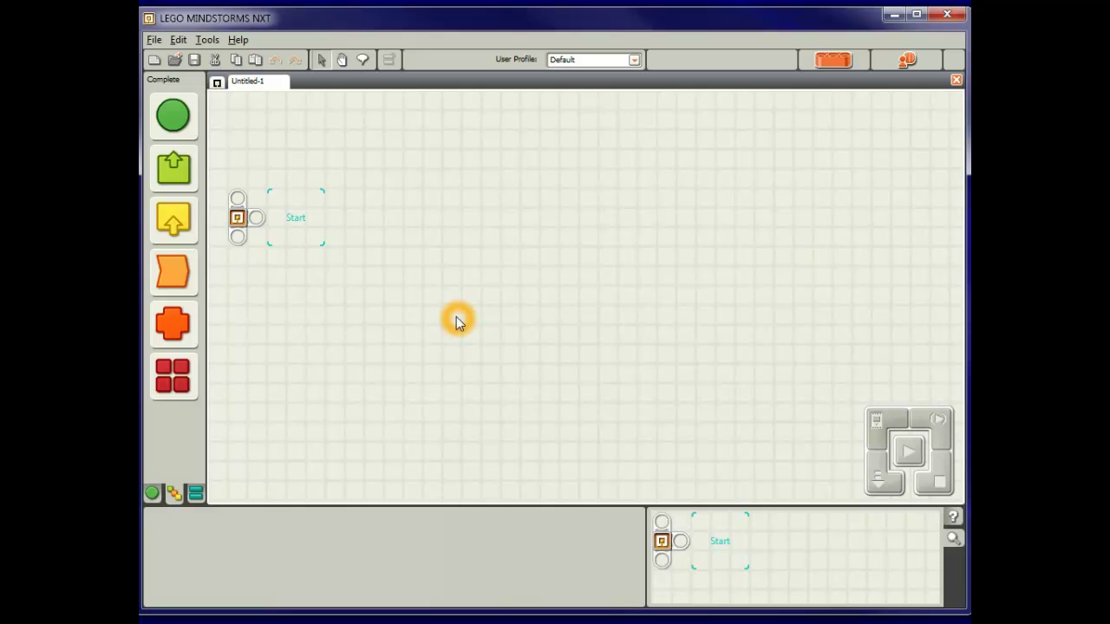
Step: Open the Update NXT Firmware dialog, examine the available firmware files, and close it
{"action": "left_click", "coordinate": [208, 41]}
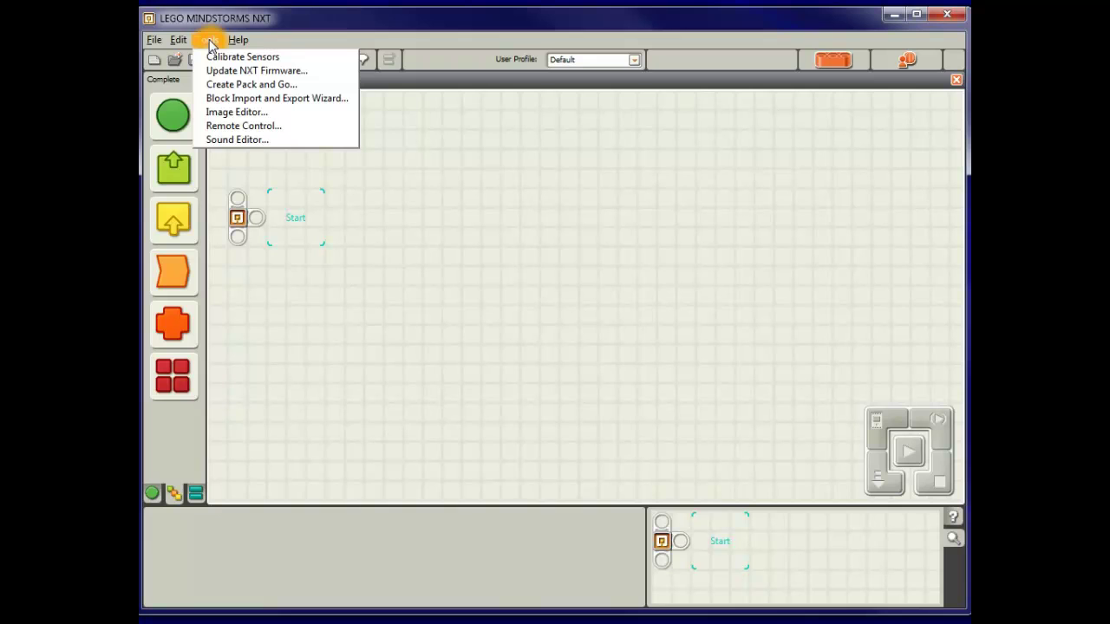
{"action": "left_click", "coordinate": [344, 75]}
{"action": "left_click_drag", "start_coordinate": [802, 73], "coordinate": [491, 148]}
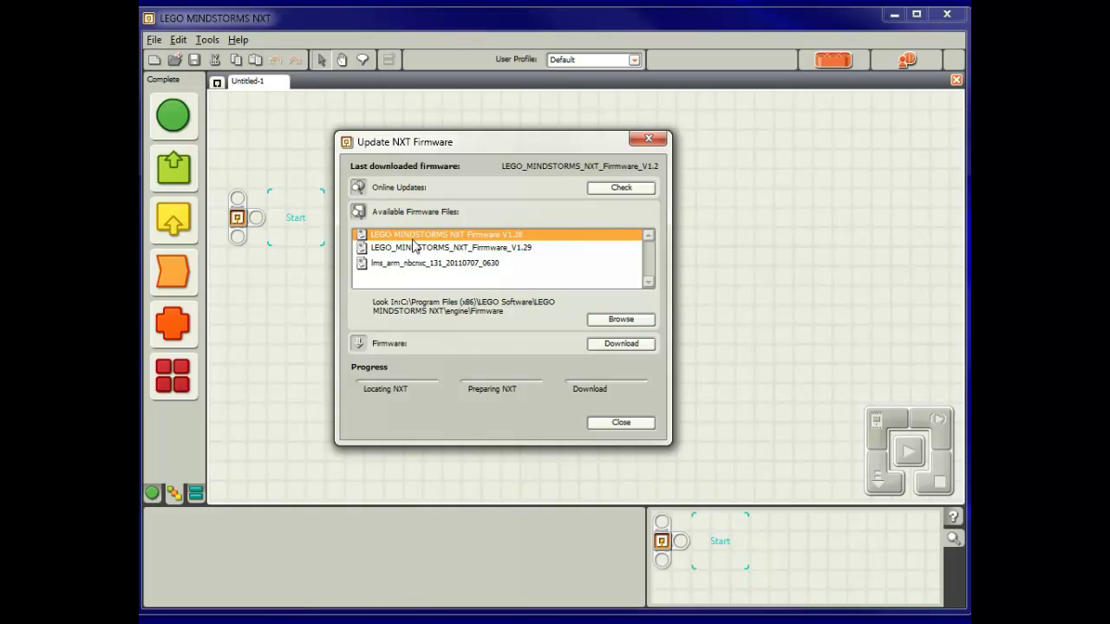
{"action": "left_click", "coordinate": [551, 250]}
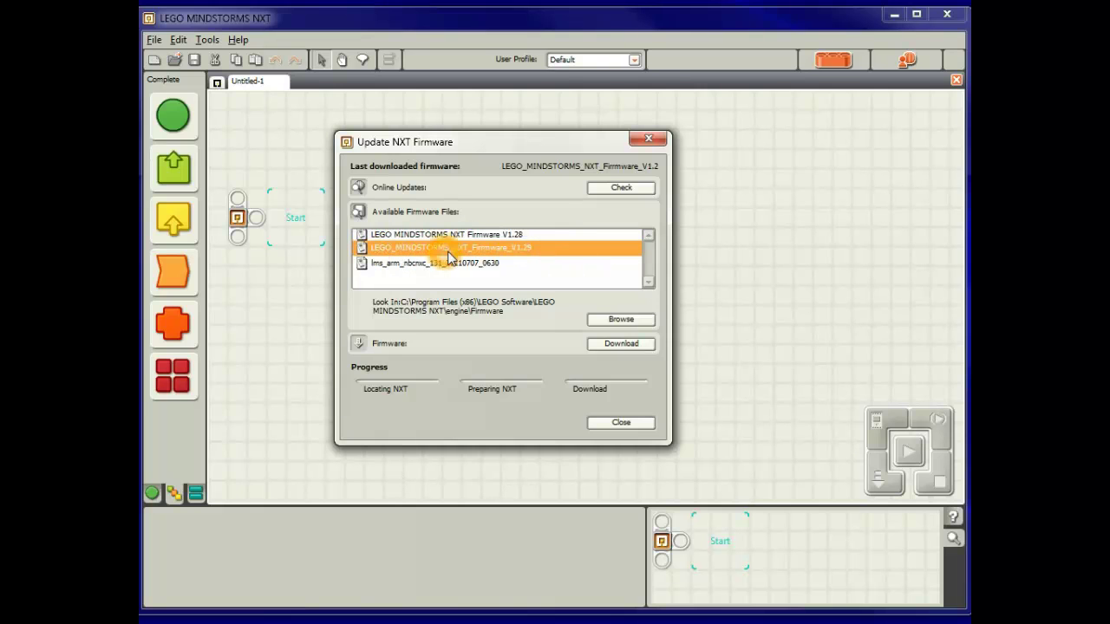
{"action": "left_click", "coordinate": [523, 268]}
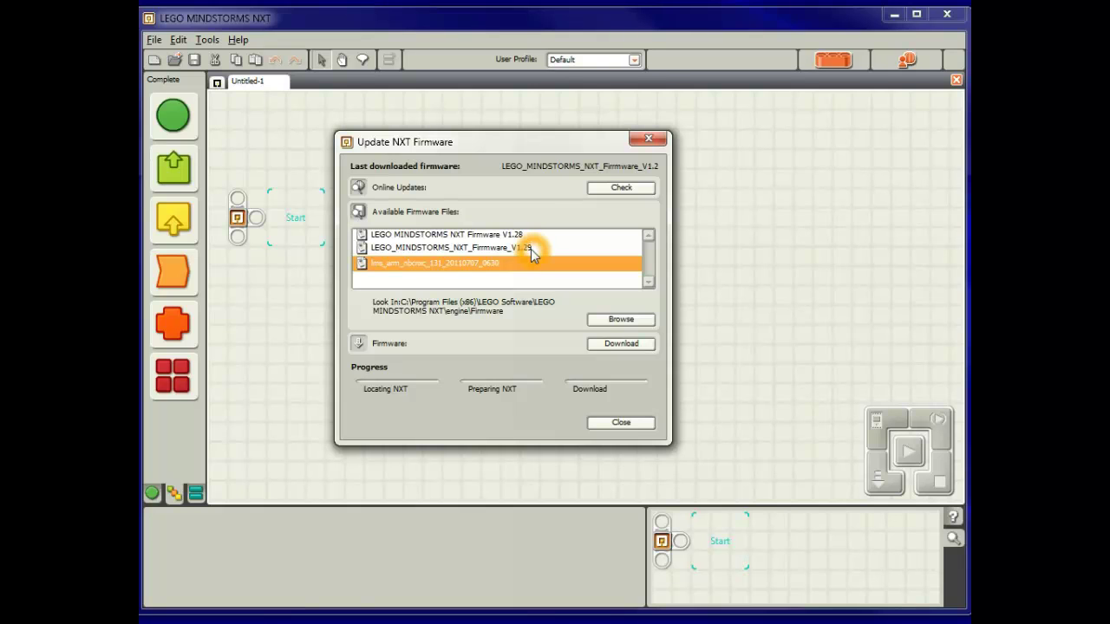
{"action": "left_click", "coordinate": [530, 248]}
{"action": "left_click", "coordinate": [531, 236]}
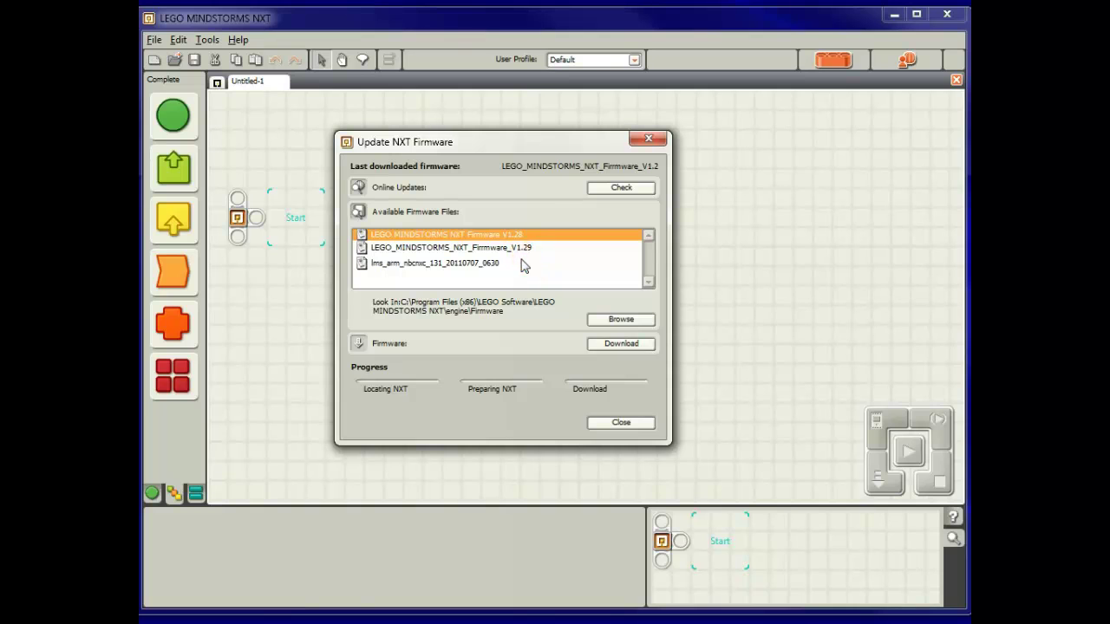
{"action": "left_click", "coordinate": [628, 429]}
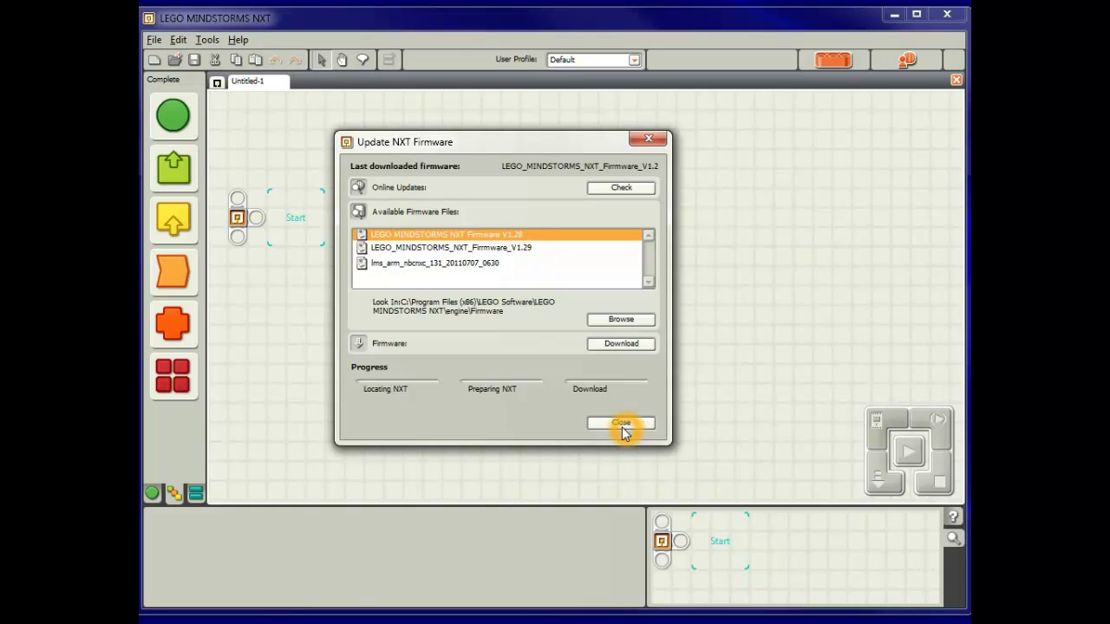
{"action": "left_click", "coordinate": [623, 428]}
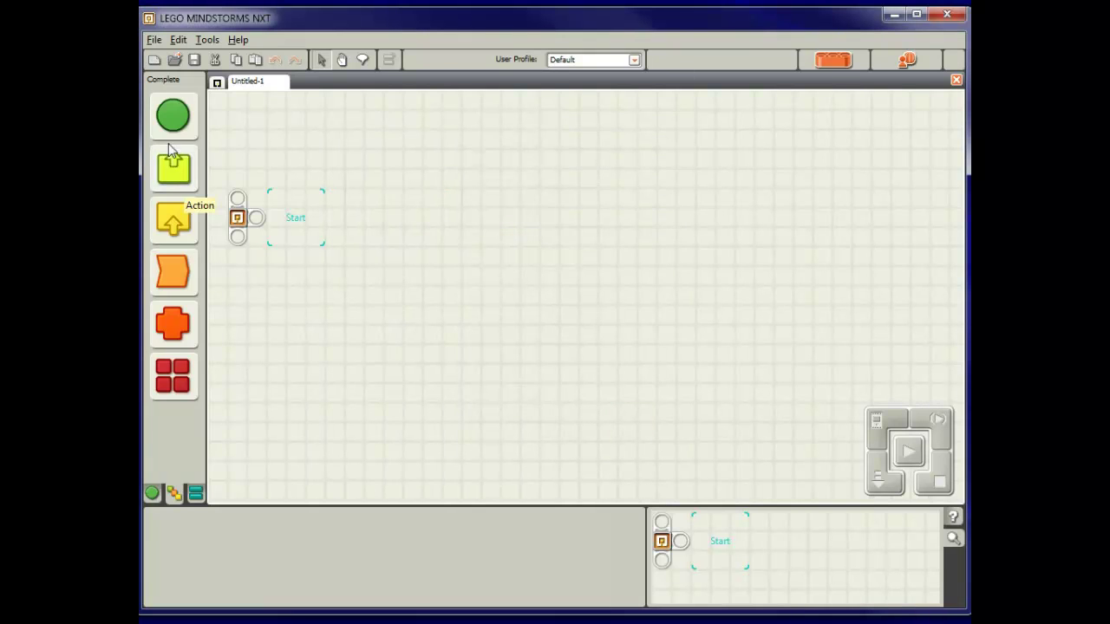
Step: Exit LEGO MINDSTORMS NXT without saving the changes to Untitled-1.rbt
{"action": "left_click", "coordinate": [154, 39]}
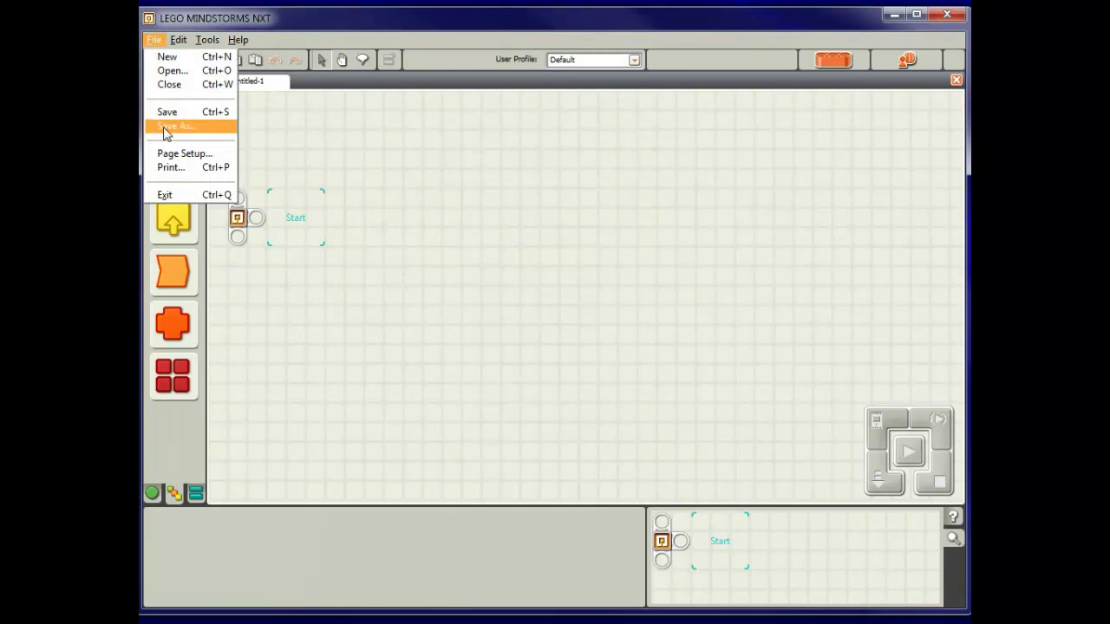
{"action": "left_click", "coordinate": [167, 192]}
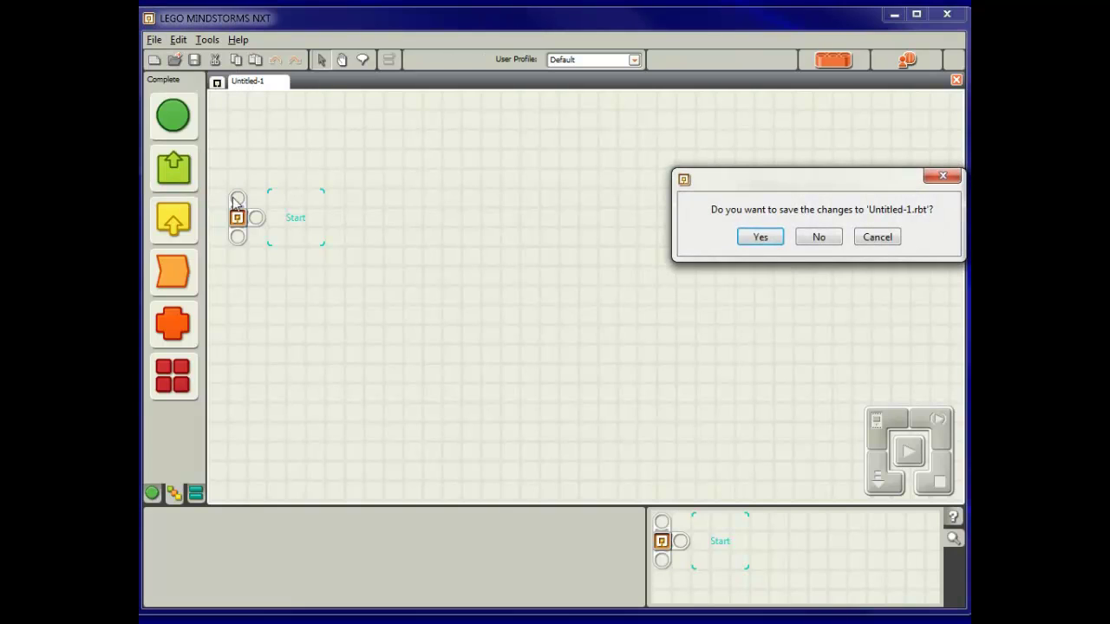
{"action": "left_click", "coordinate": [820, 245]}
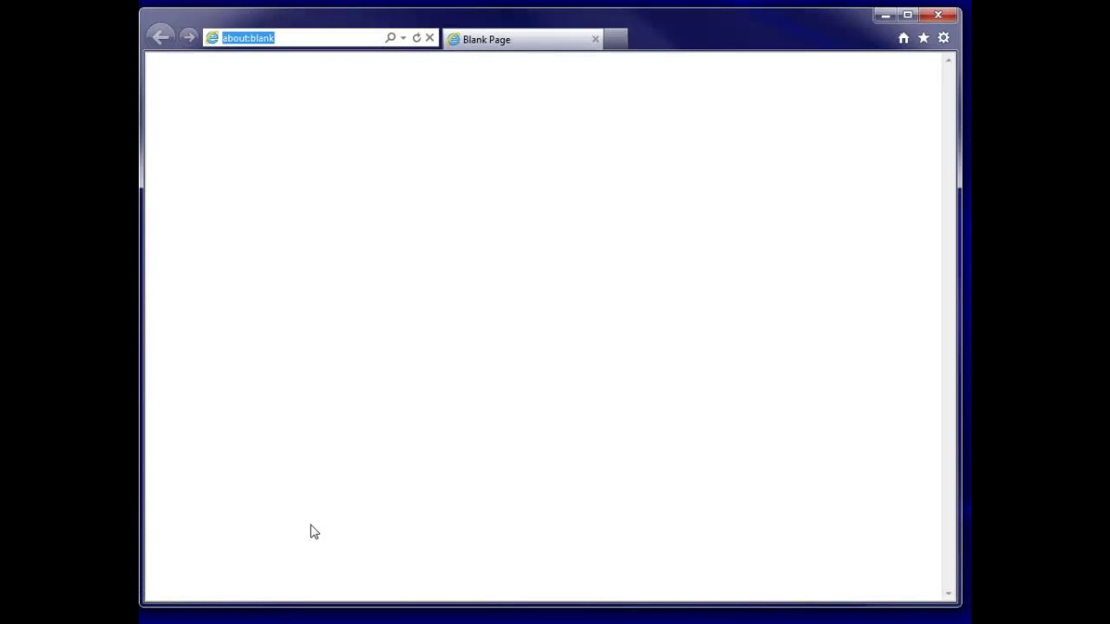
{"action": "left_click_drag", "start_coordinate": [1109, 78], "coordinate": [837, 76]}
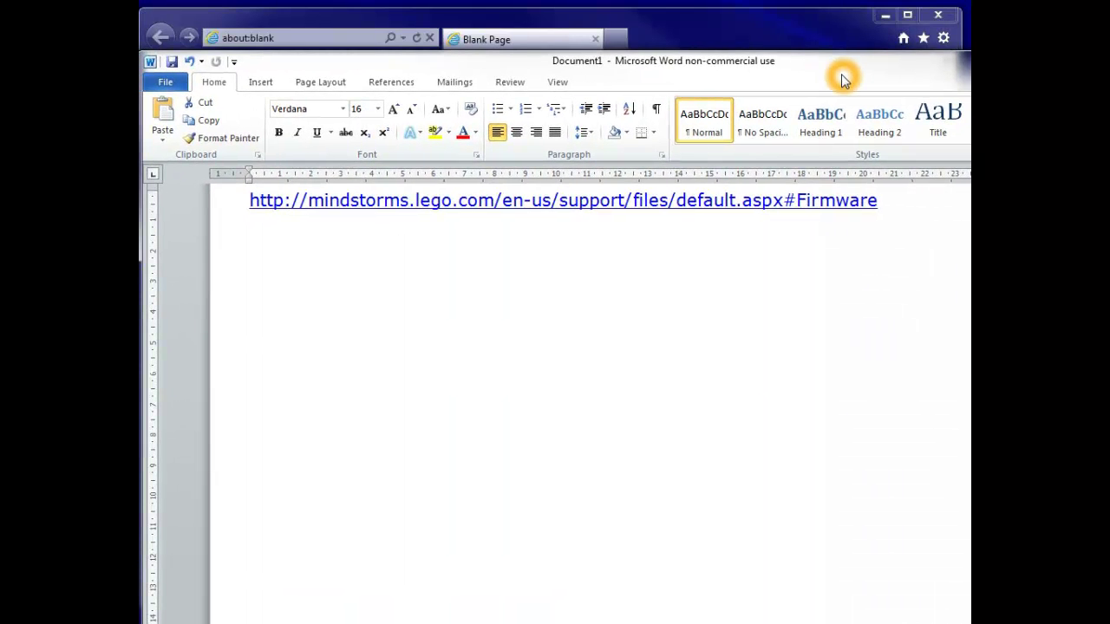
{"action": "key", "text": "ctrl+a"}
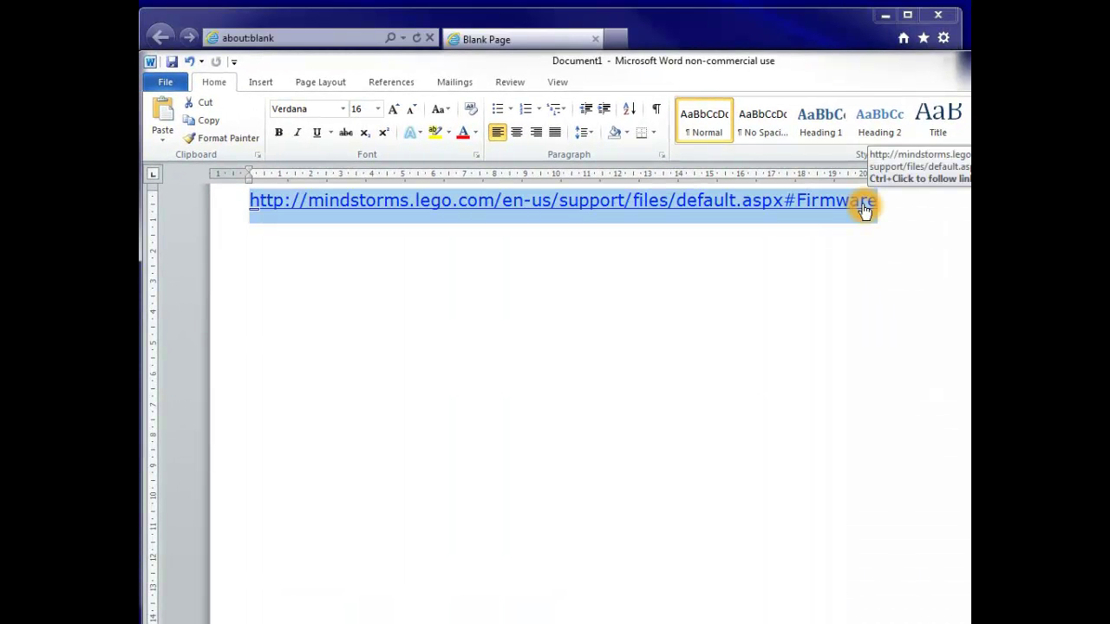
{"action": "key", "text": "ctrl+c"}
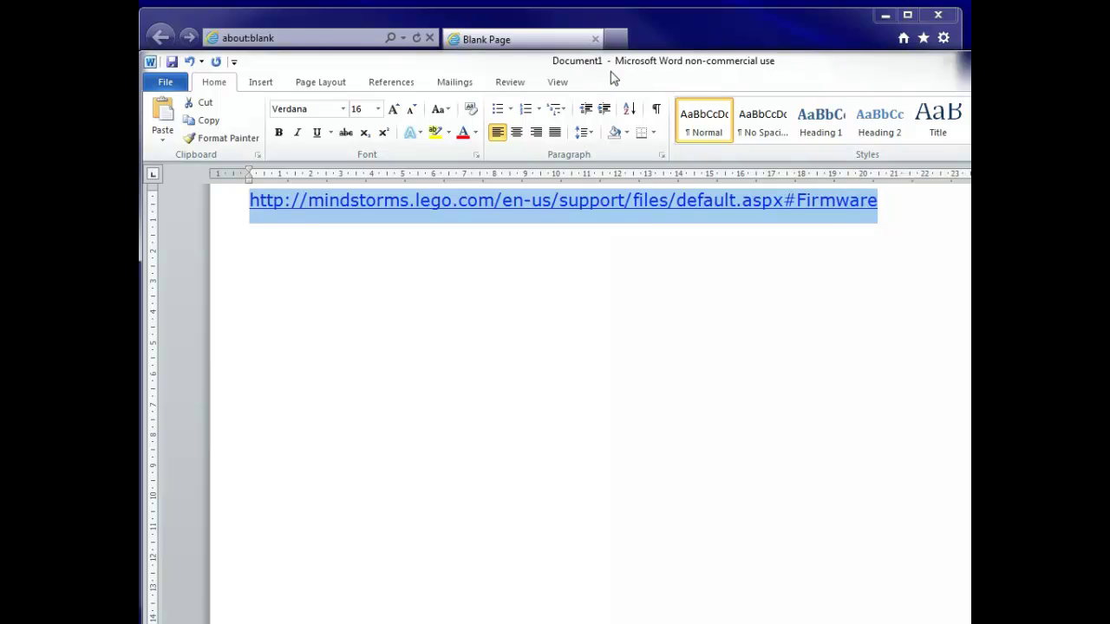
{"action": "left_click_drag", "start_coordinate": [615, 75], "coordinate": [1109, 75]}
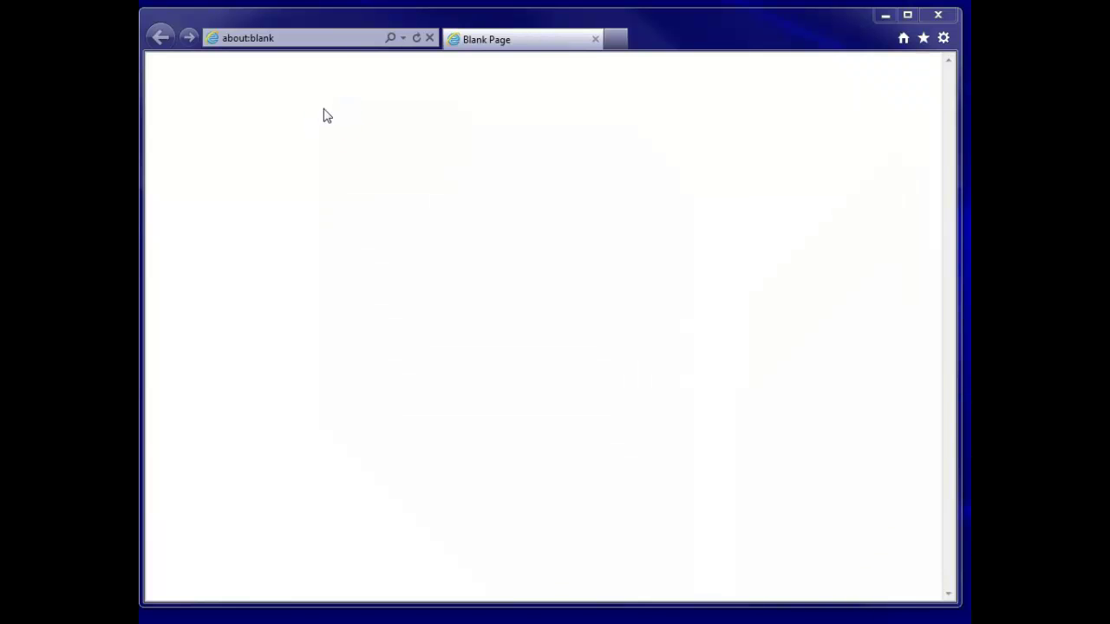
Step: Switch to Internet Explorer and load the copied MINDSTORMS firmware page address
{"action": "left_click", "coordinate": [293, 39]}
{"action": "left_click", "coordinate": [293, 39]}
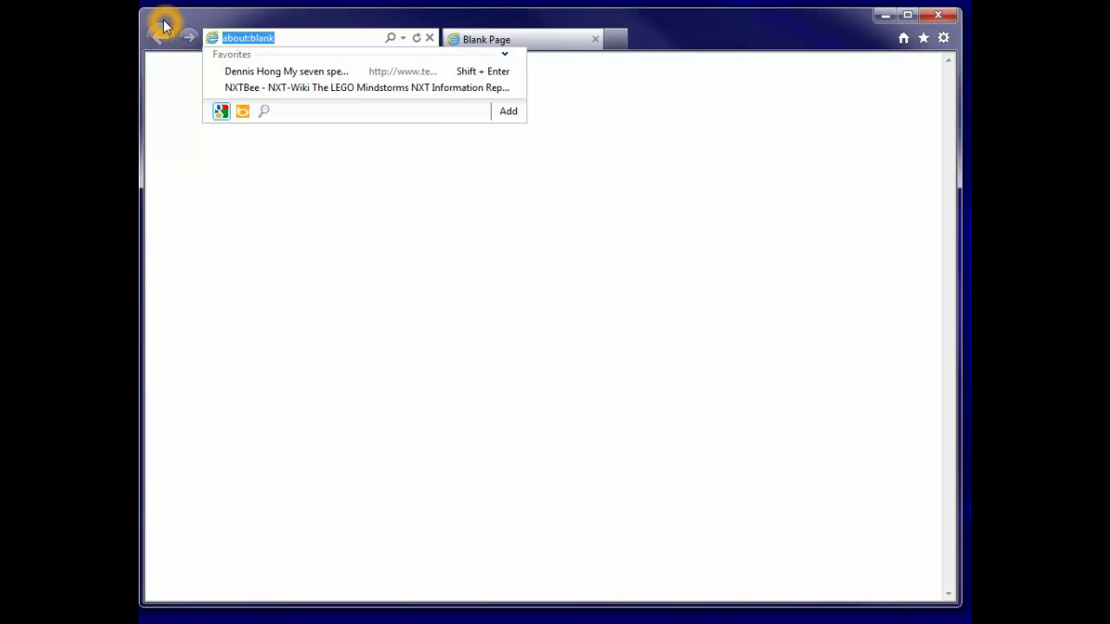
{"action": "key", "text": "ctrl+v"}
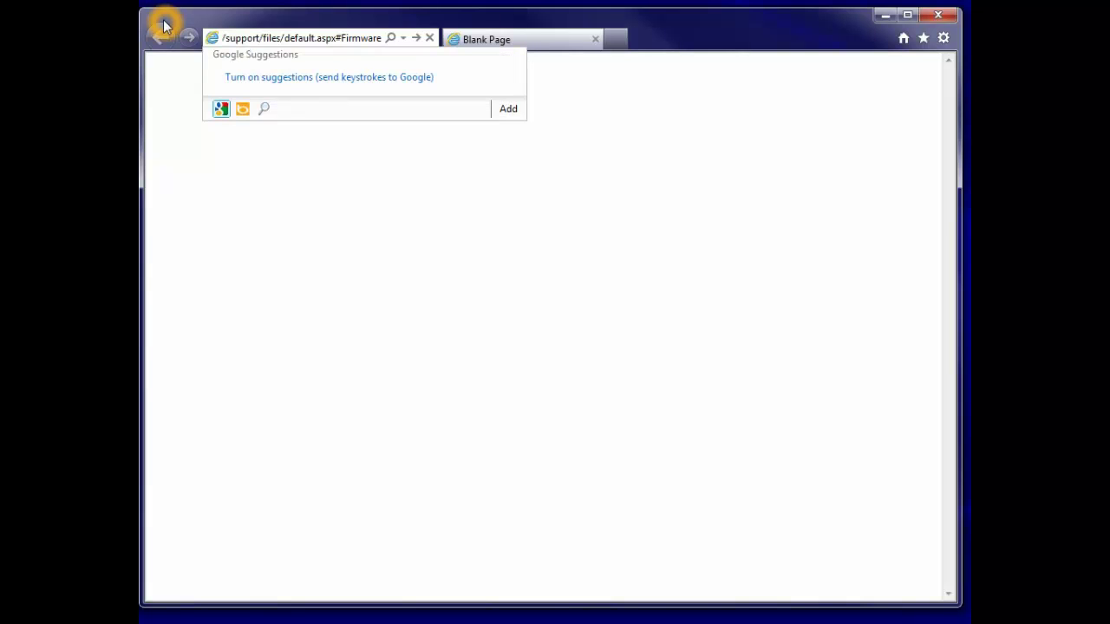
{"action": "left_click", "coordinate": [418, 38]}
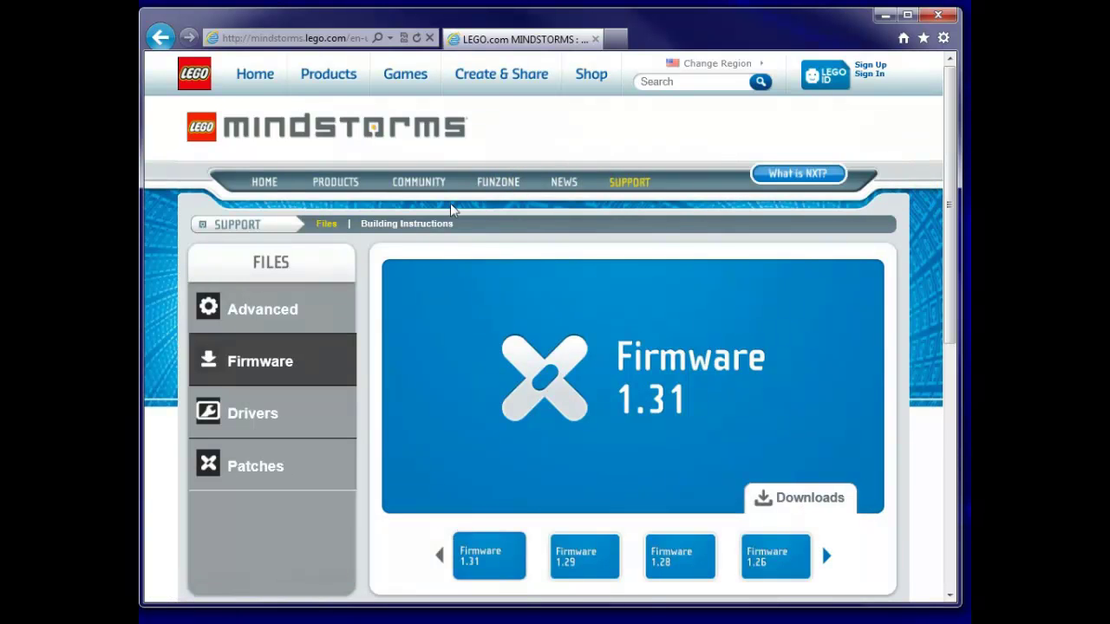
Step: Look over the firmware versions offered in the Firmware section of the support files page
{"action": "left_click_drag", "start_coordinate": [951, 329], "coordinate": [948, 359]}
{"action": "left_click", "coordinate": [266, 300]}
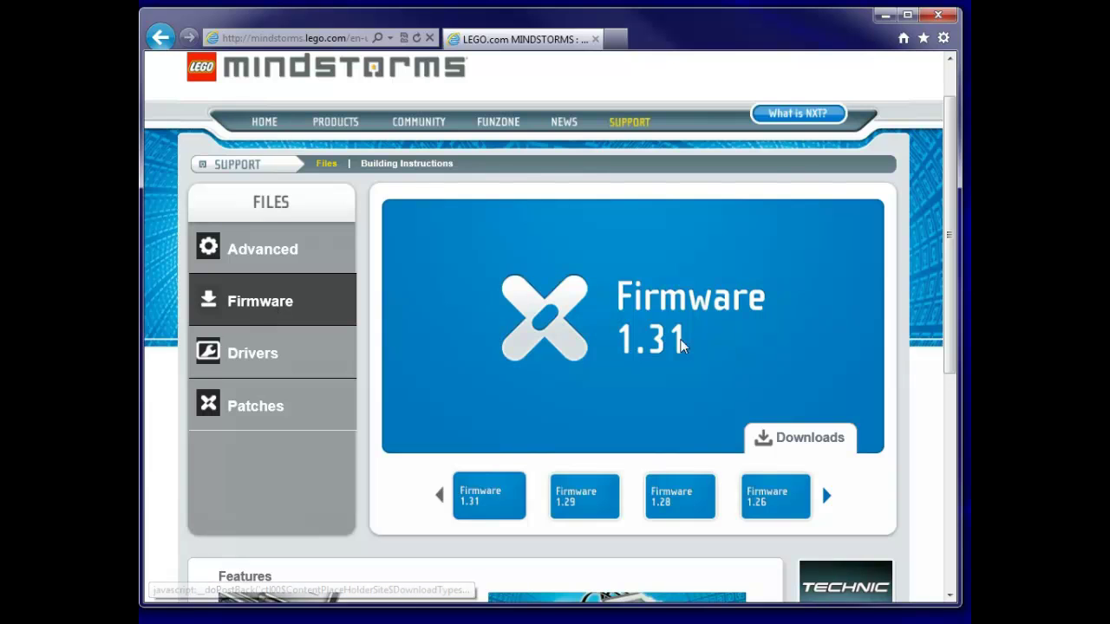
{"action": "left_click", "coordinate": [788, 520]}
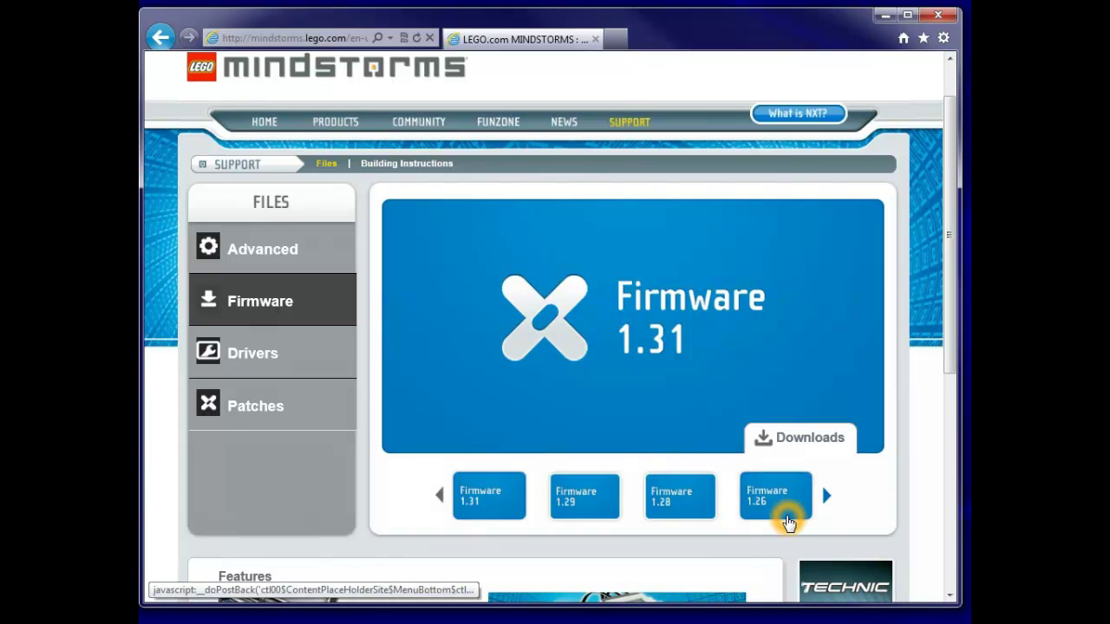
{"action": "left_click", "coordinate": [788, 492]}
{"action": "left_click", "coordinate": [669, 474]}
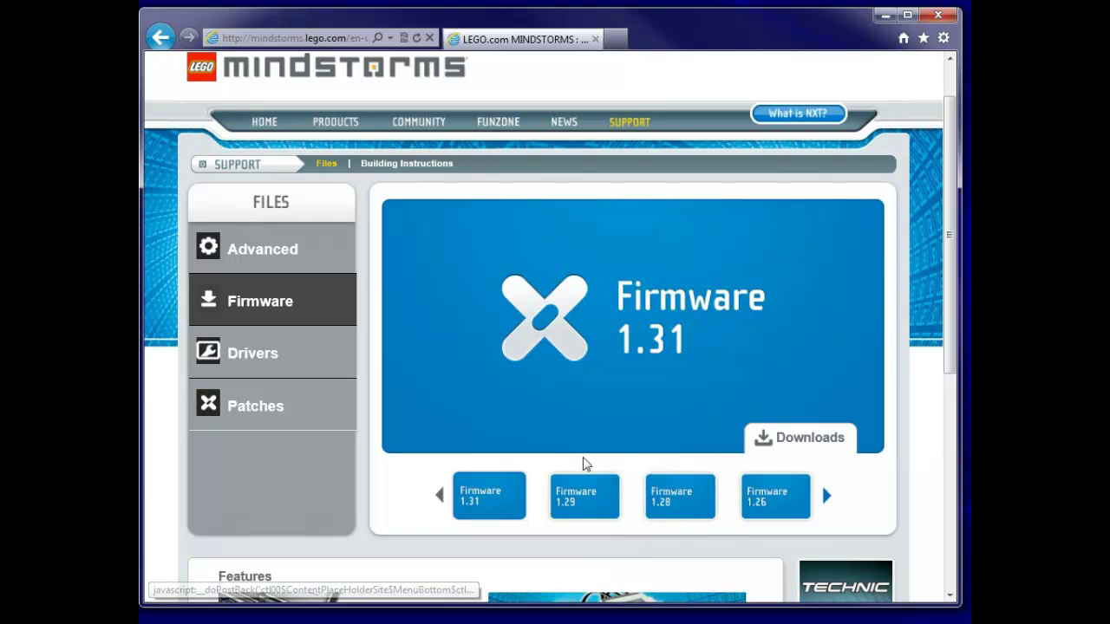
{"action": "left_click", "coordinate": [496, 461]}
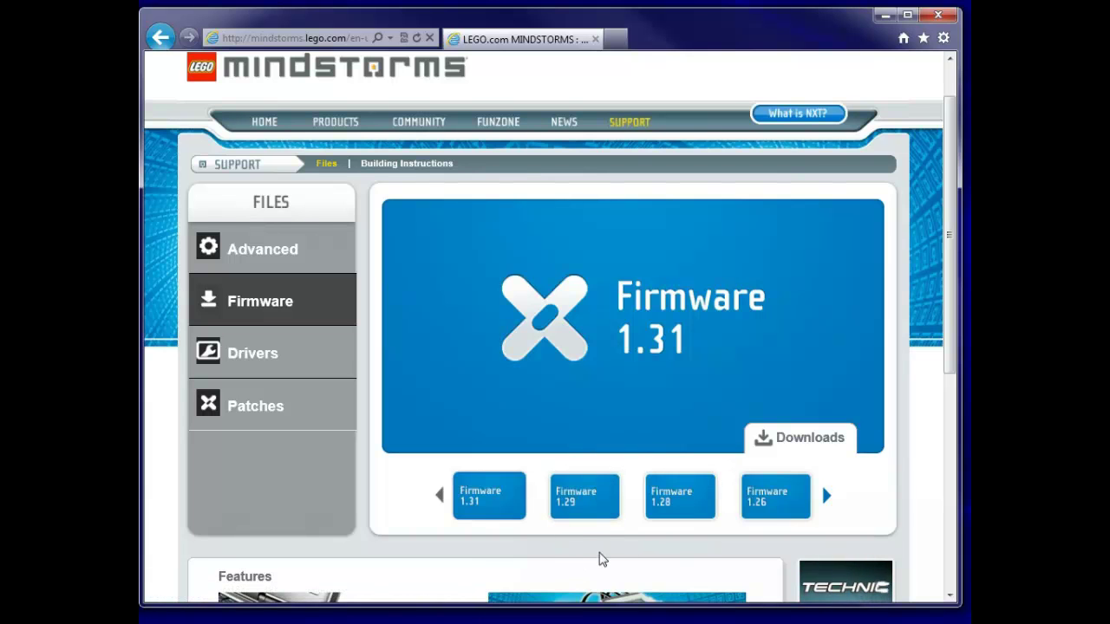
Step: Expand the download details for Firmware 1.31
{"action": "left_click", "coordinate": [481, 514]}
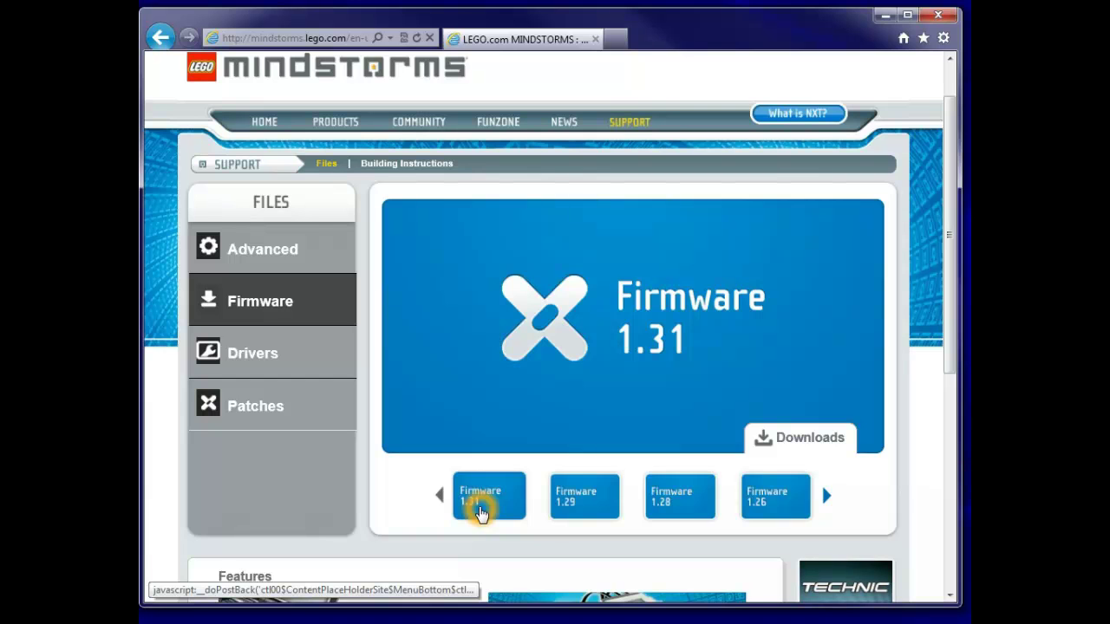
{"action": "left_click", "coordinate": [776, 458]}
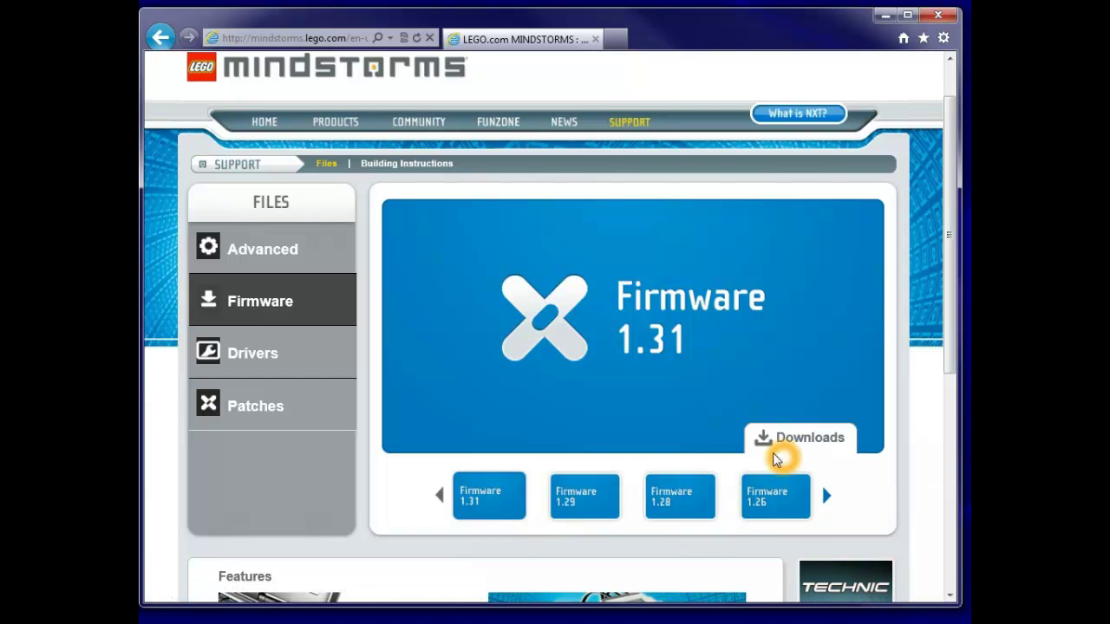
{"action": "left_click", "coordinate": [763, 441]}
{"action": "left_click", "coordinate": [763, 443]}
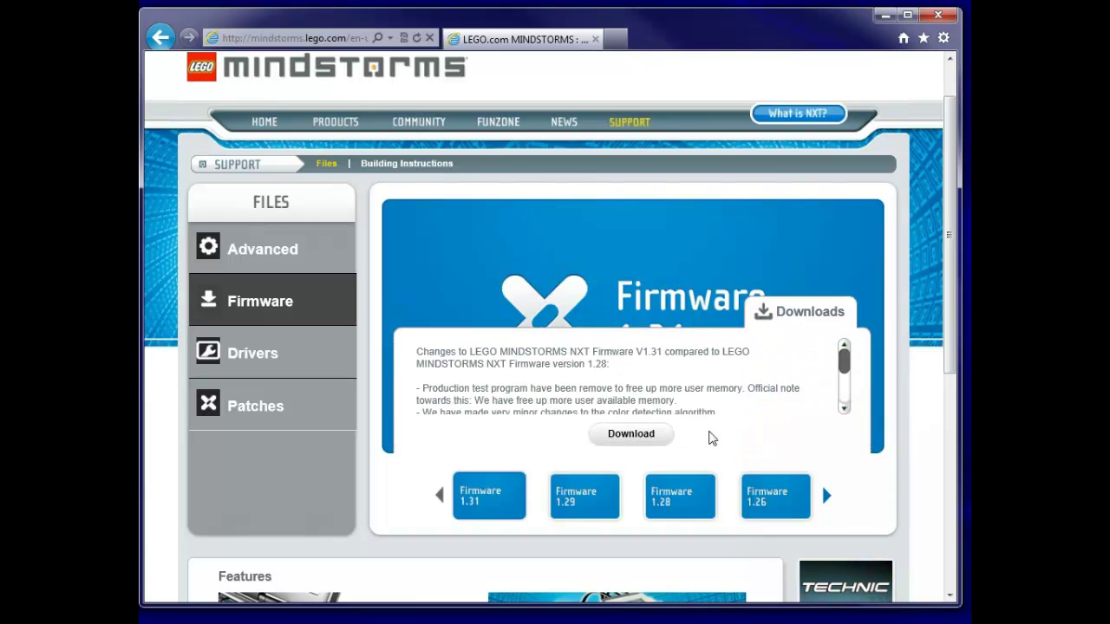
Step: Read through the Firmware 1.31 change notes to the end
{"action": "left_click", "coordinate": [845, 408]}
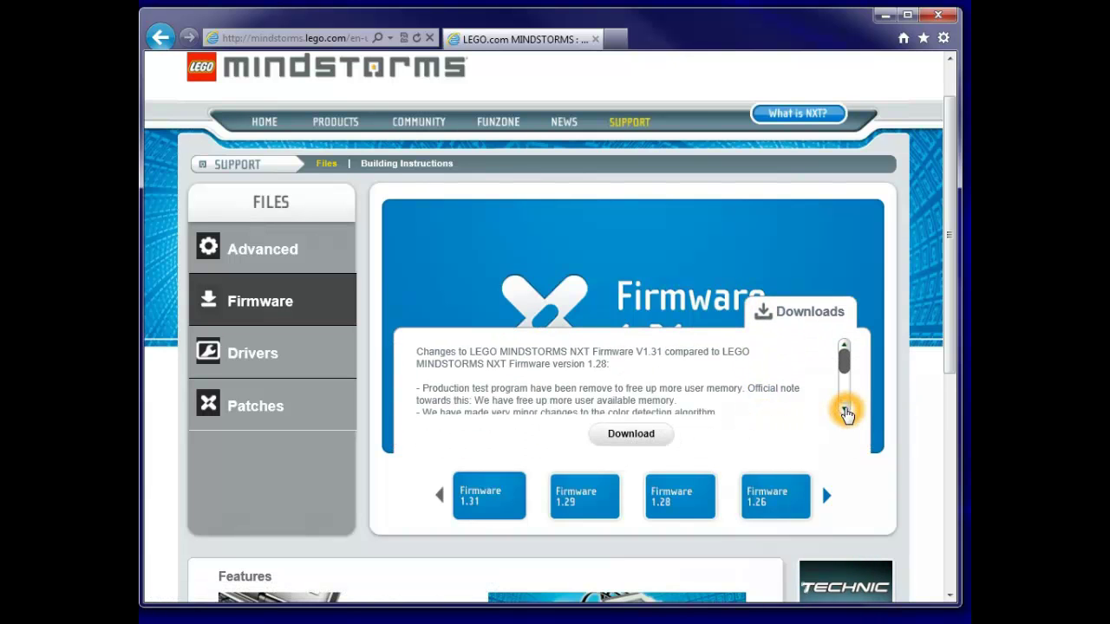
{"action": "left_click", "coordinate": [844, 411]}
{"action": "left_click", "coordinate": [844, 410]}
{"action": "left_click", "coordinate": [844, 410]}
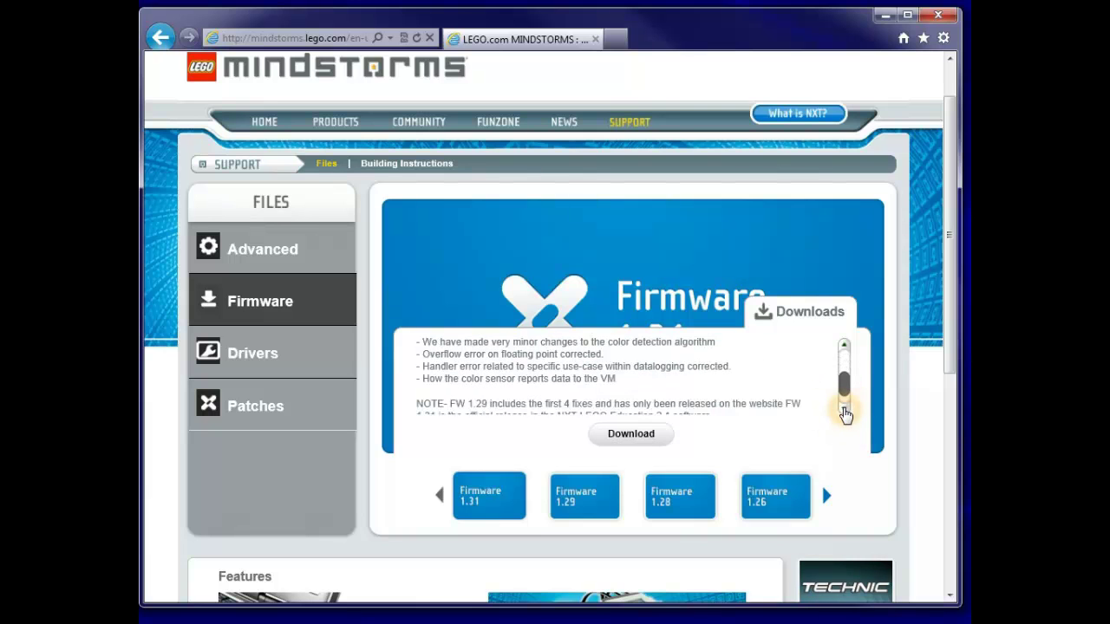
{"action": "left_click", "coordinate": [845, 413]}
{"action": "left_click", "coordinate": [845, 413]}
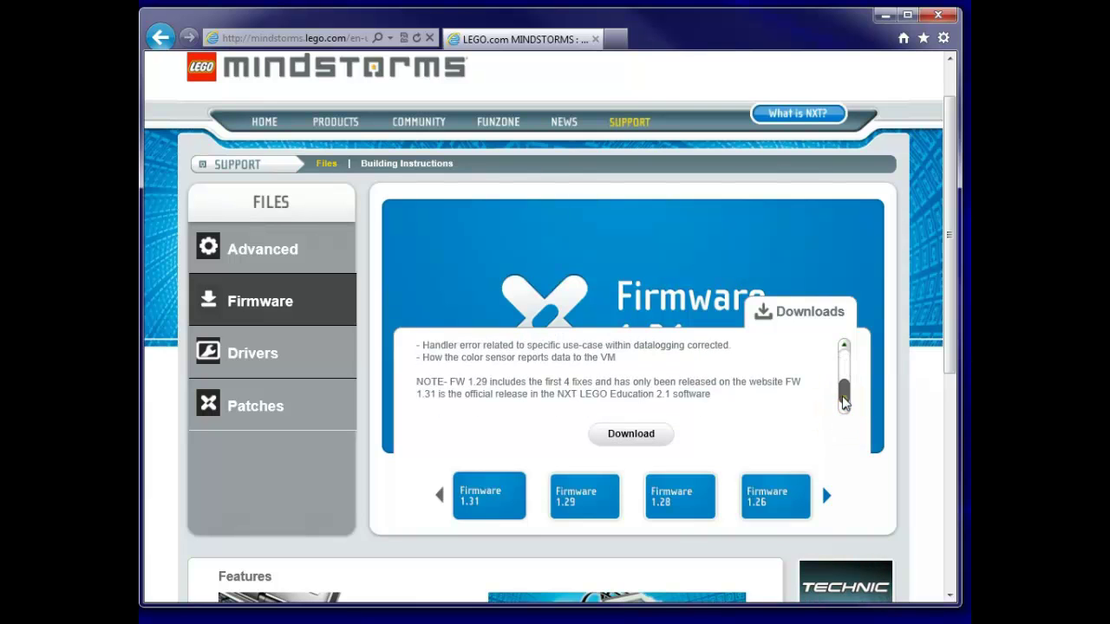
{"action": "left_click", "coordinate": [845, 367]}
{"action": "left_click", "coordinate": [700, 423]}
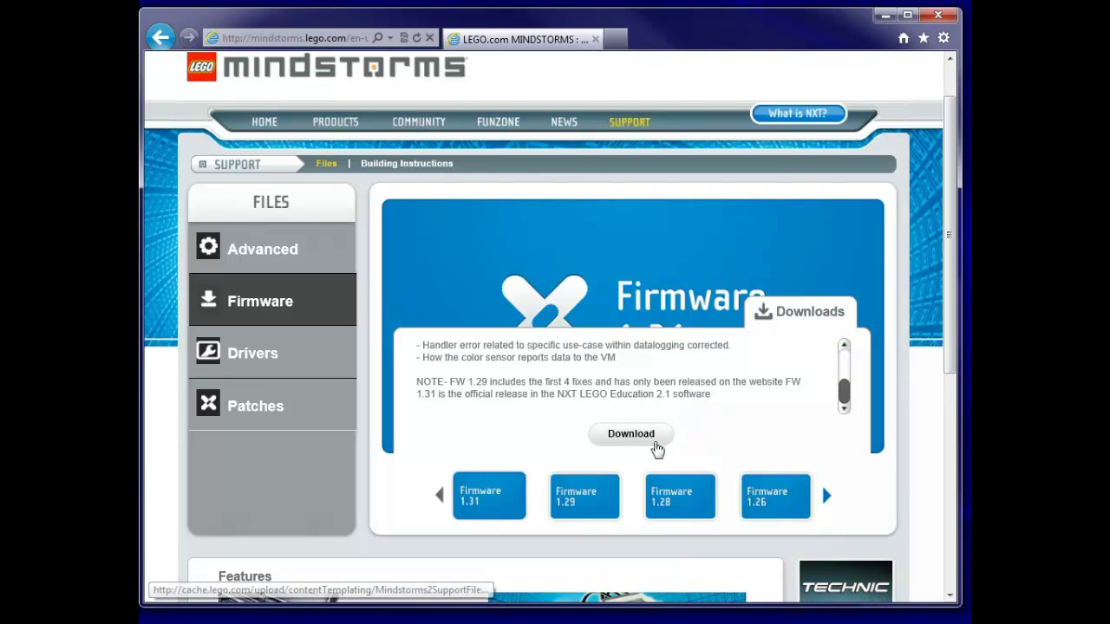
Step: Start the Firmware 1.31 download and choose to save it to a chosen location
{"action": "left_click", "coordinate": [644, 442]}
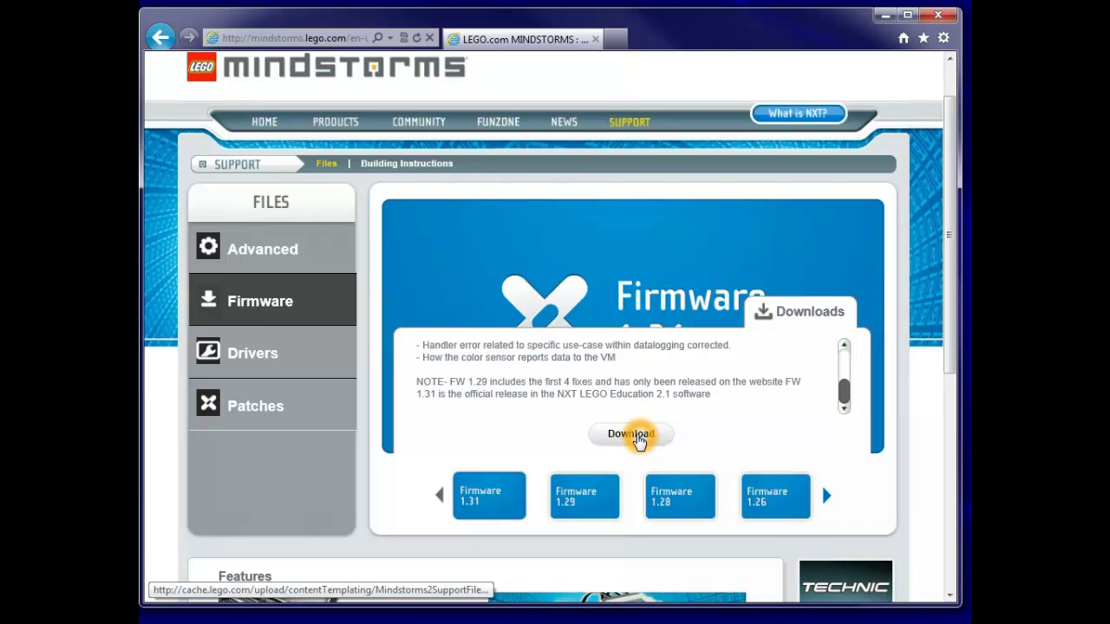
{"action": "left_click", "coordinate": [637, 439]}
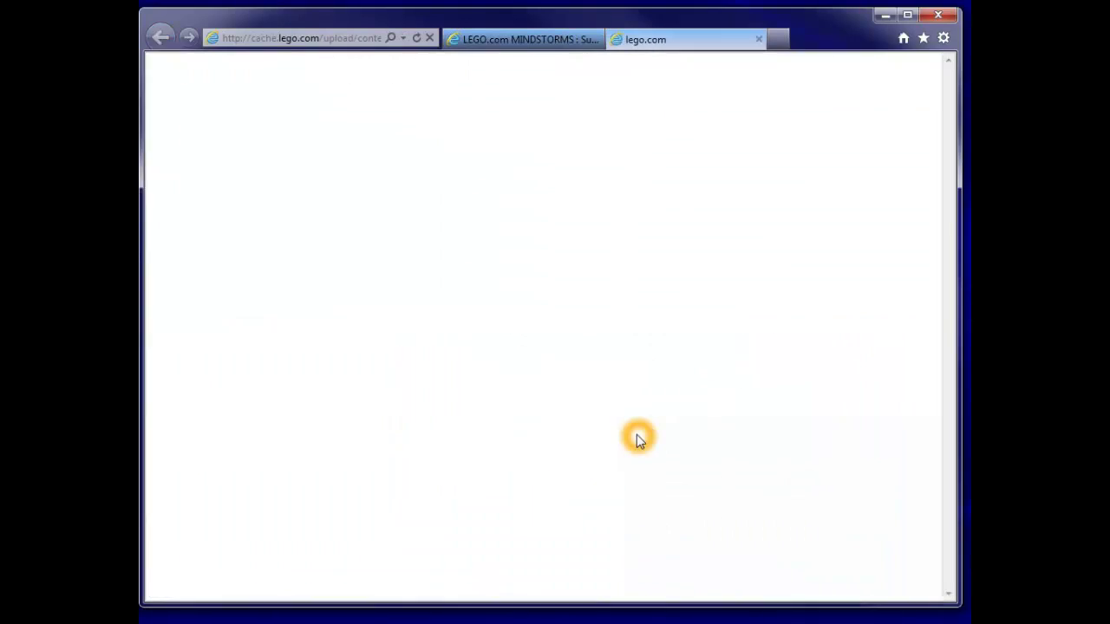
{"action": "left_click", "coordinate": [698, 269]}
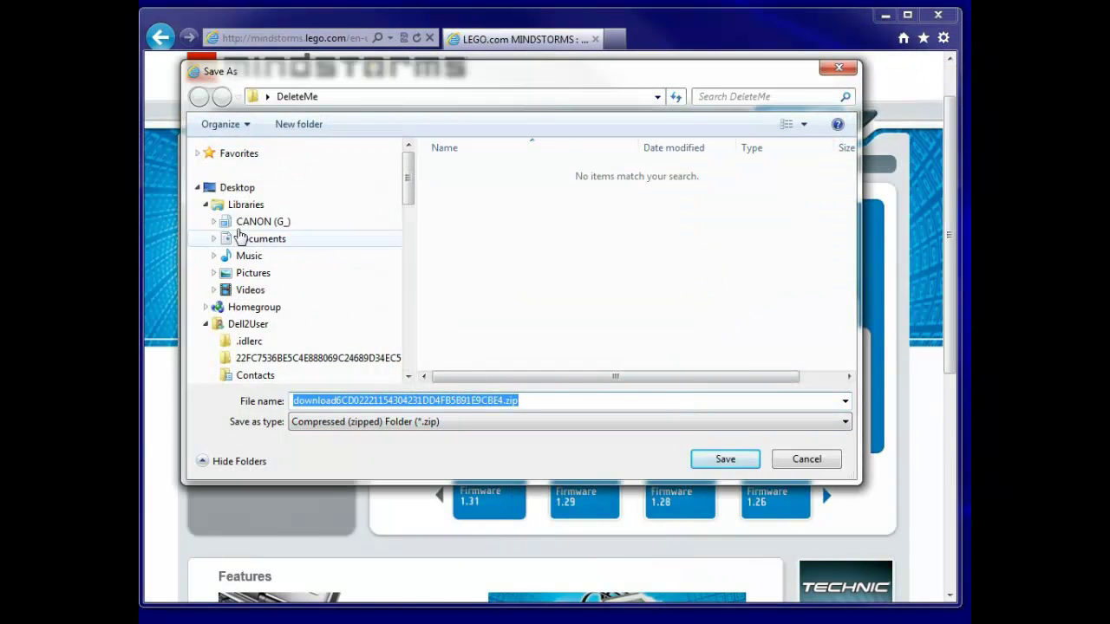
Step: Save the firmware zip file under its suggested name in the DeleteMe folder on the Desktop
{"action": "left_click", "coordinate": [208, 189]}
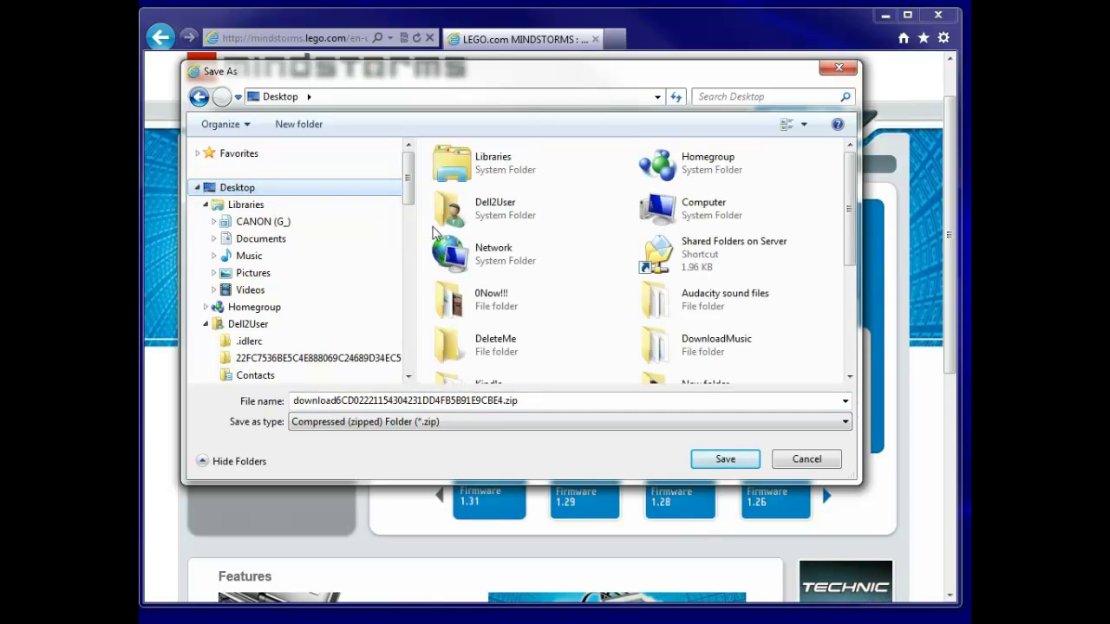
{"action": "left_click", "coordinate": [450, 348]}
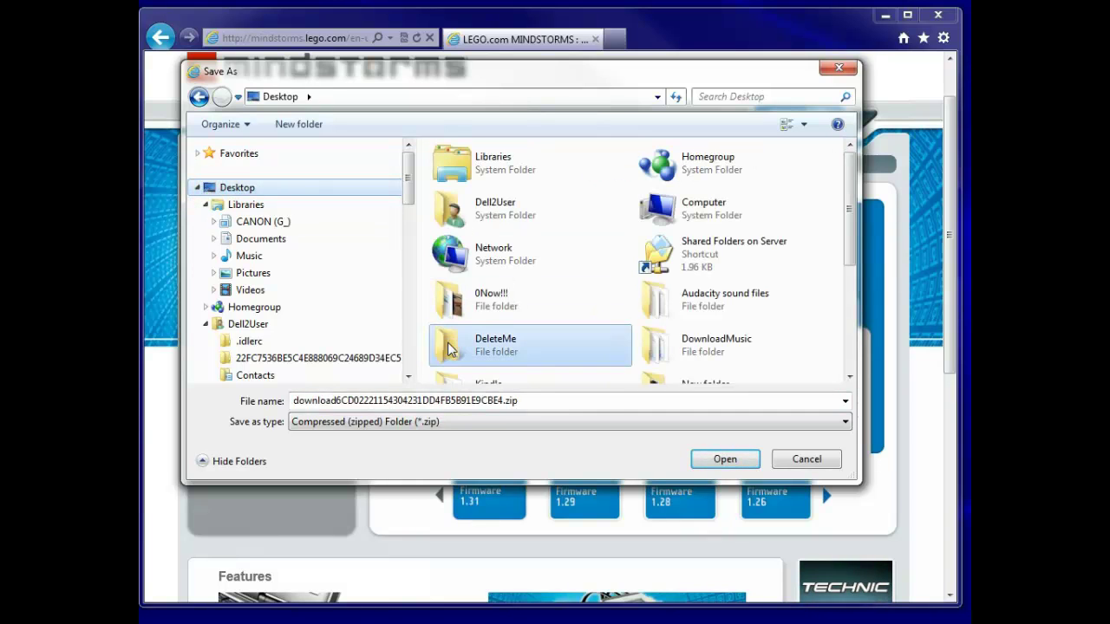
{"action": "left_click", "coordinate": [733, 463]}
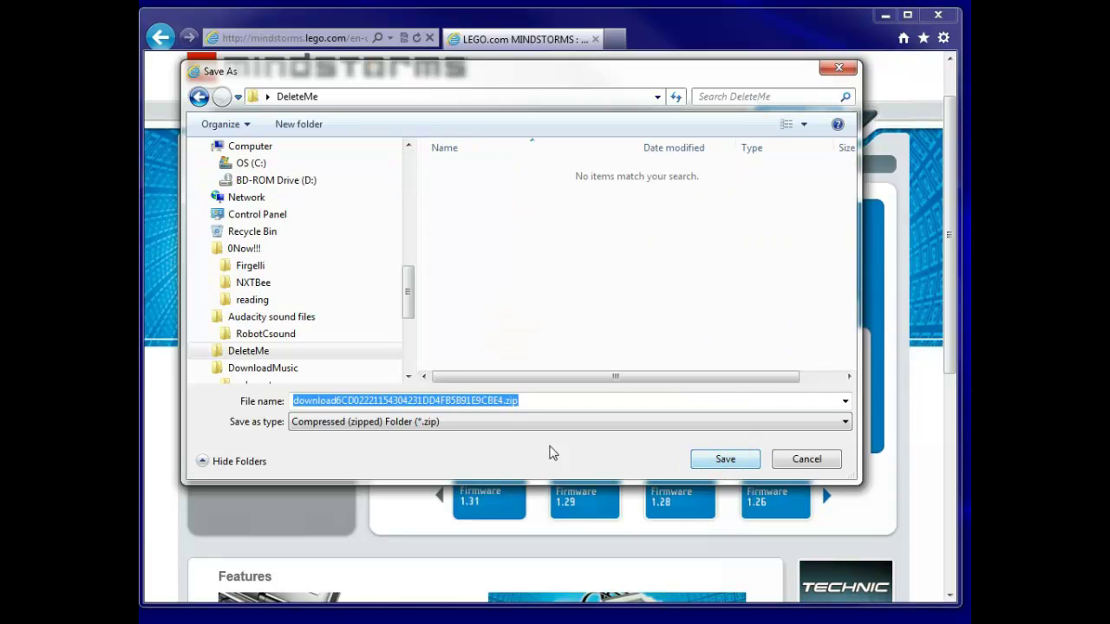
{"action": "left_click", "coordinate": [299, 97]}
{"action": "left_click", "coordinate": [499, 276]}
{"action": "left_click", "coordinate": [729, 464]}
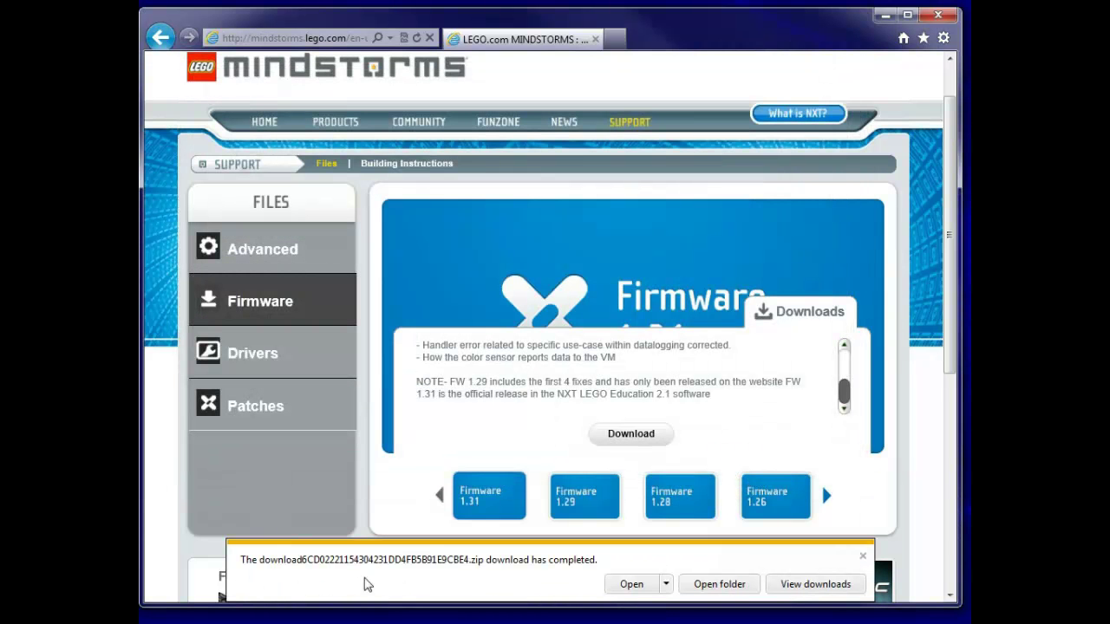
Step: Dismiss the download notification and close the browser window
{"action": "left_click", "coordinate": [262, 575]}
{"action": "left_click", "coordinate": [588, 575]}
{"action": "left_click", "coordinate": [863, 556]}
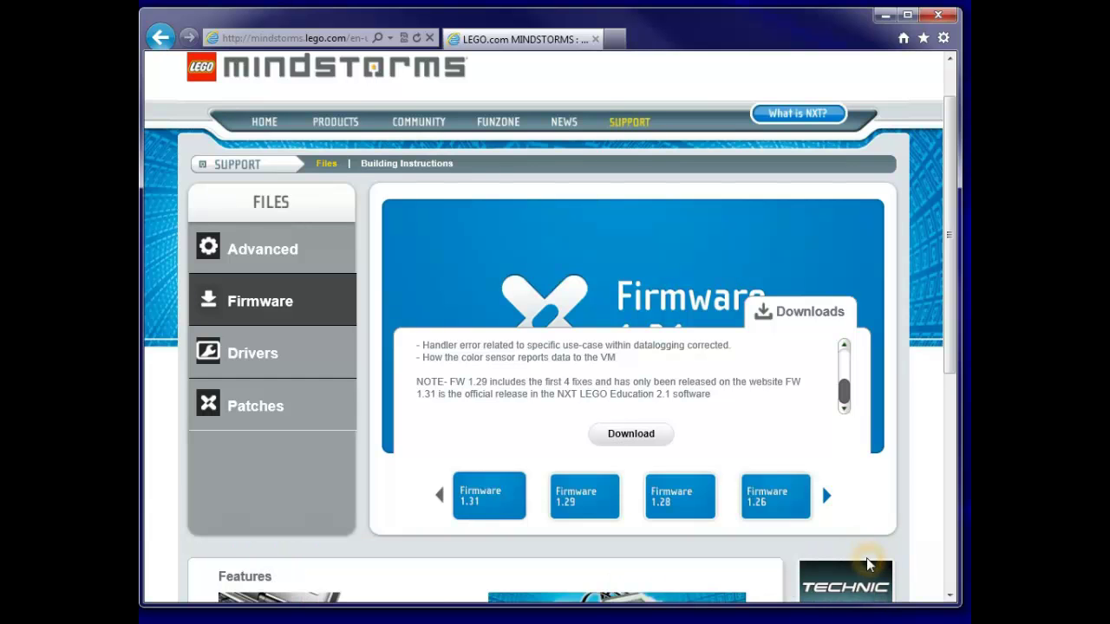
{"action": "left_click", "coordinate": [941, 17]}
{"action": "left_click", "coordinate": [941, 17]}
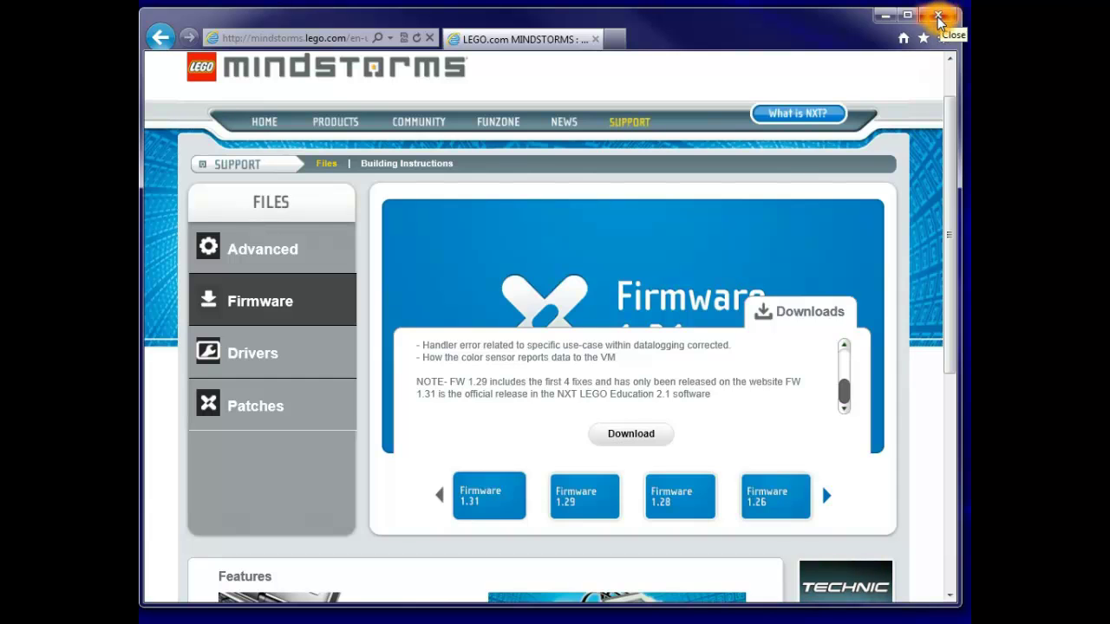
Step: Open the DeleteMe folder on the desktop and move its window fully into view
{"action": "left_click", "coordinate": [165, 579]}
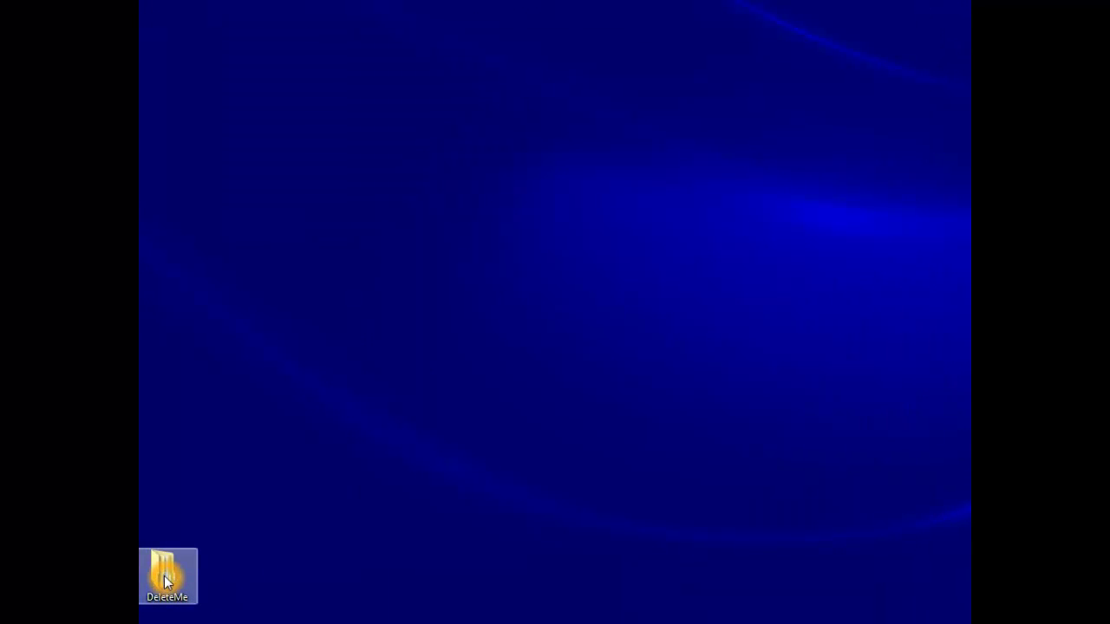
{"action": "double_click", "coordinate": [167, 581]}
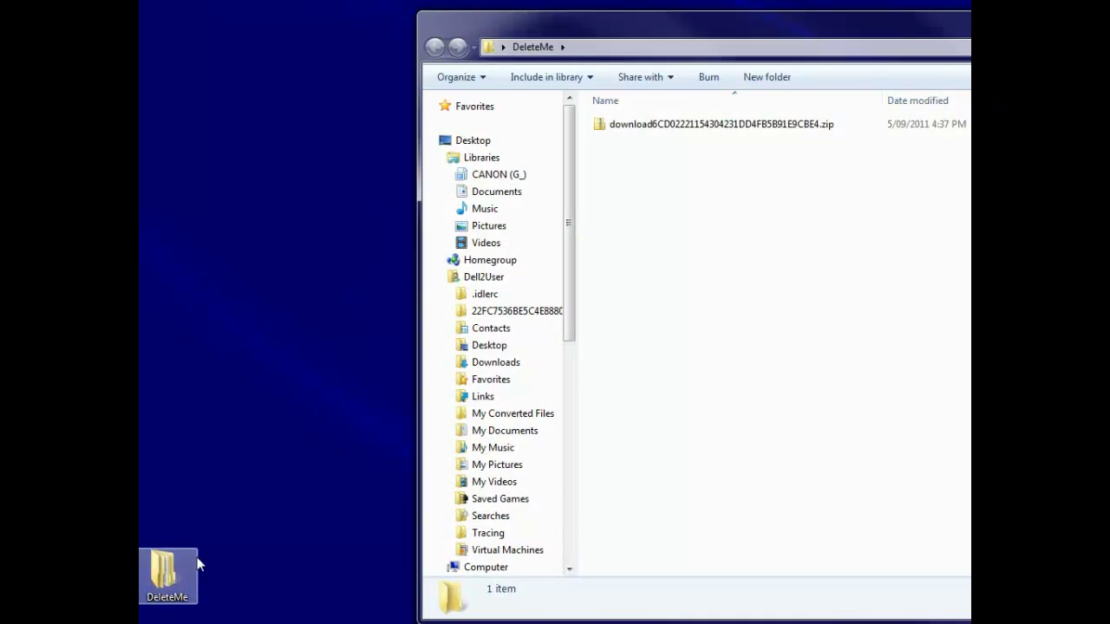
{"action": "left_click_drag", "start_coordinate": [798, 28], "coordinate": [532, 38]}
{"action": "left_click", "coordinate": [348, 215]}
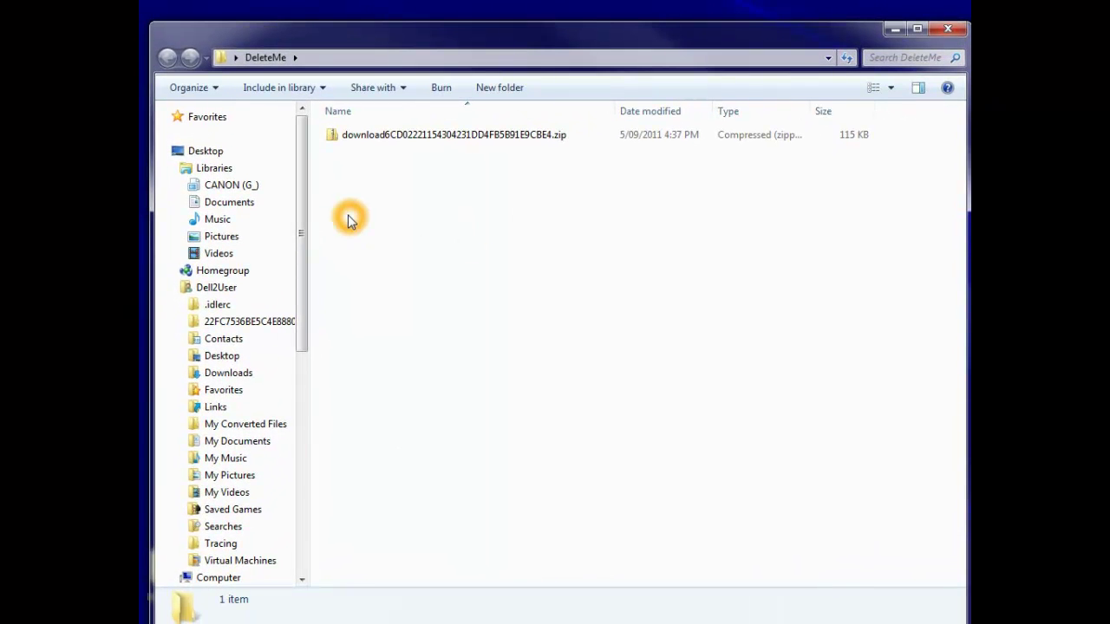
Step: Narrow the Name column slightly and widen the Type column of the DeleteMe file list to show the full file type
{"action": "left_click", "coordinate": [367, 136]}
{"action": "left_click", "coordinate": [563, 155]}
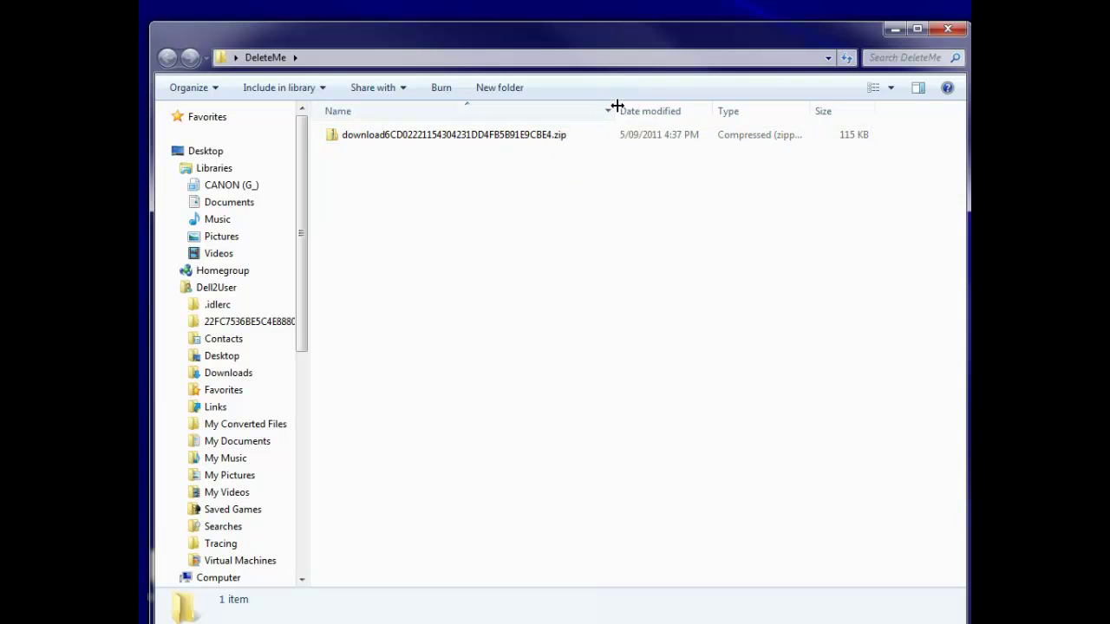
{"action": "mouse_move", "coordinate": [616, 108]}
{"action": "left_mouse_down"}
{"action": "mouse_move", "coordinate": [582, 112]}
{"action": "mouse_move", "coordinate": [608, 111]}
{"action": "left_mouse_up"}
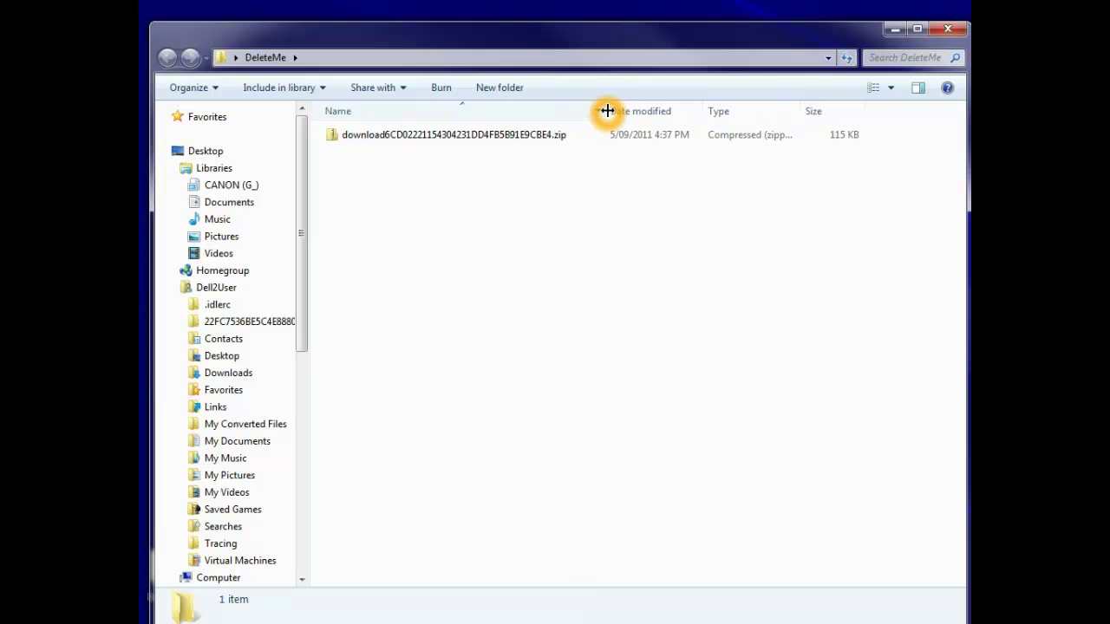
{"action": "left_click", "coordinate": [785, 114]}
{"action": "left_click_drag", "start_coordinate": [801, 112], "coordinate": [848, 116]}
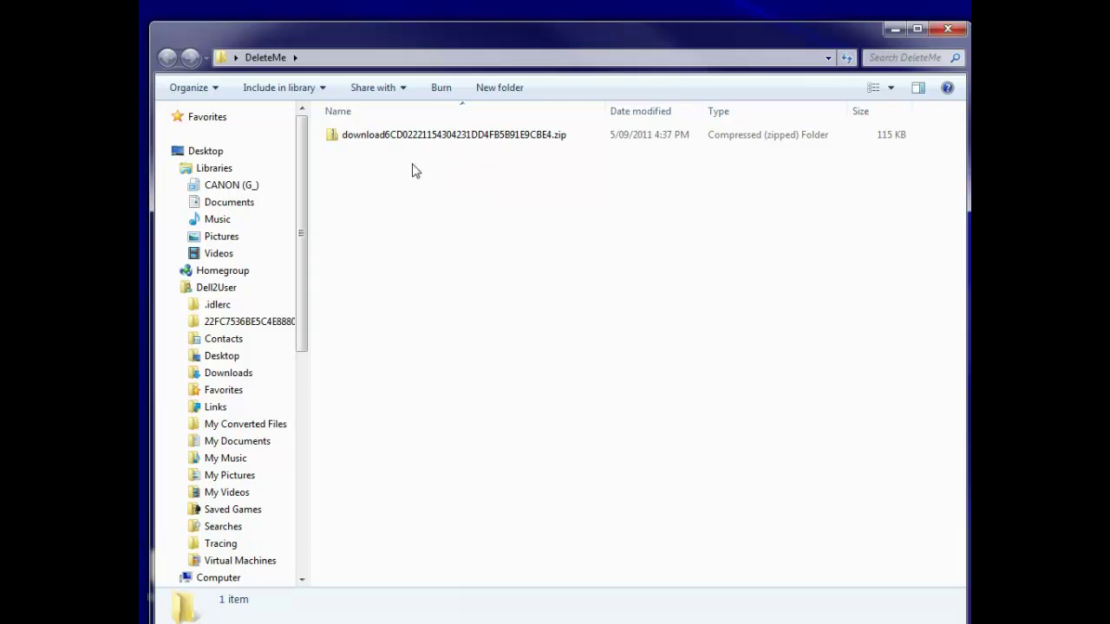
Step: Extract all files of the downloaded firmware zip to the suggested folder inside DeleteMe, showing the extracted files when complete
{"action": "left_click", "coordinate": [357, 139]}
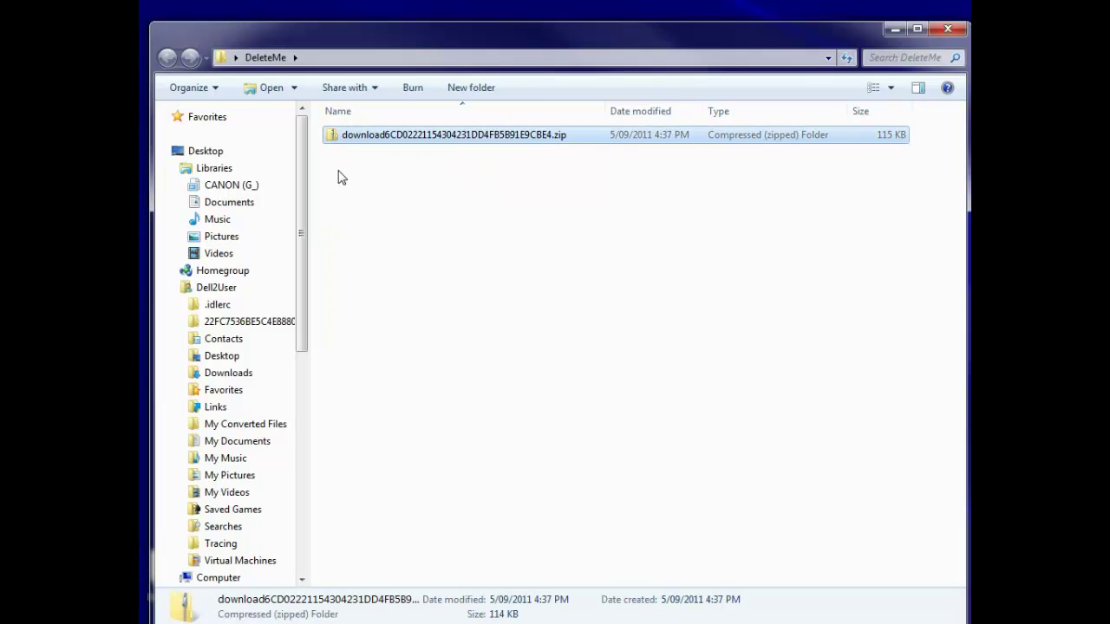
{"action": "left_click", "coordinate": [559, 149]}
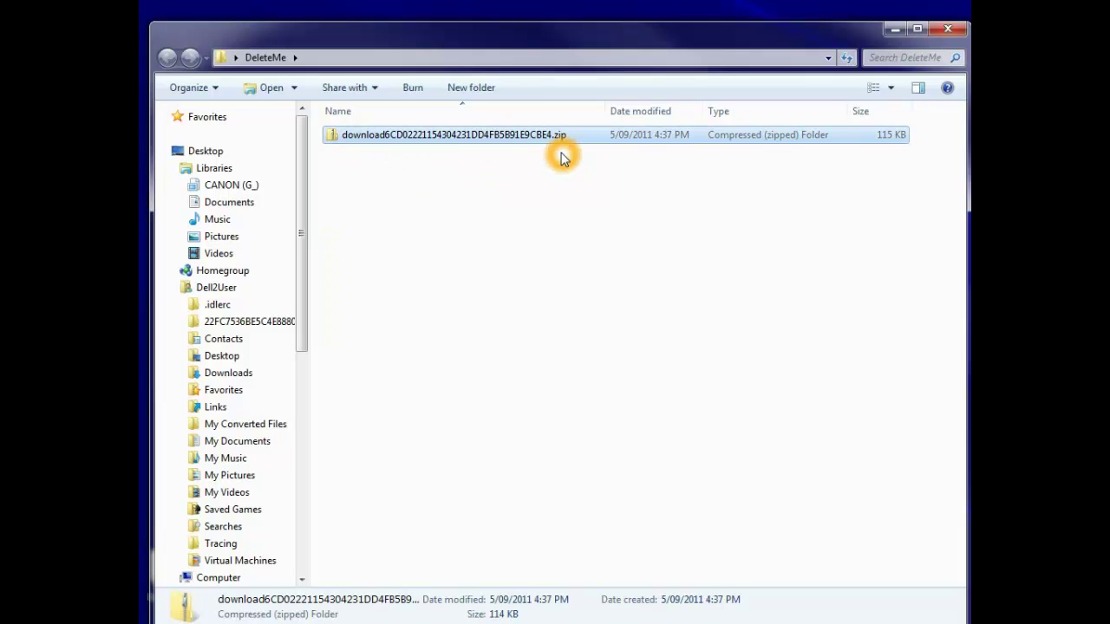
{"action": "left_click", "coordinate": [333, 141]}
{"action": "right_click", "coordinate": [334, 141]}
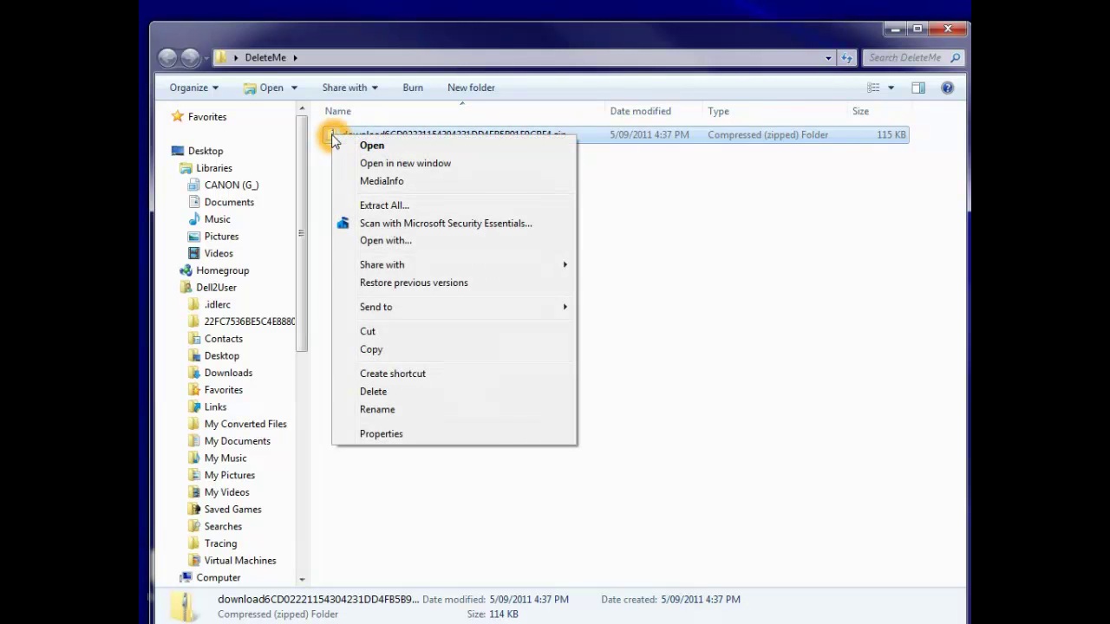
{"action": "left_click", "coordinate": [384, 207]}
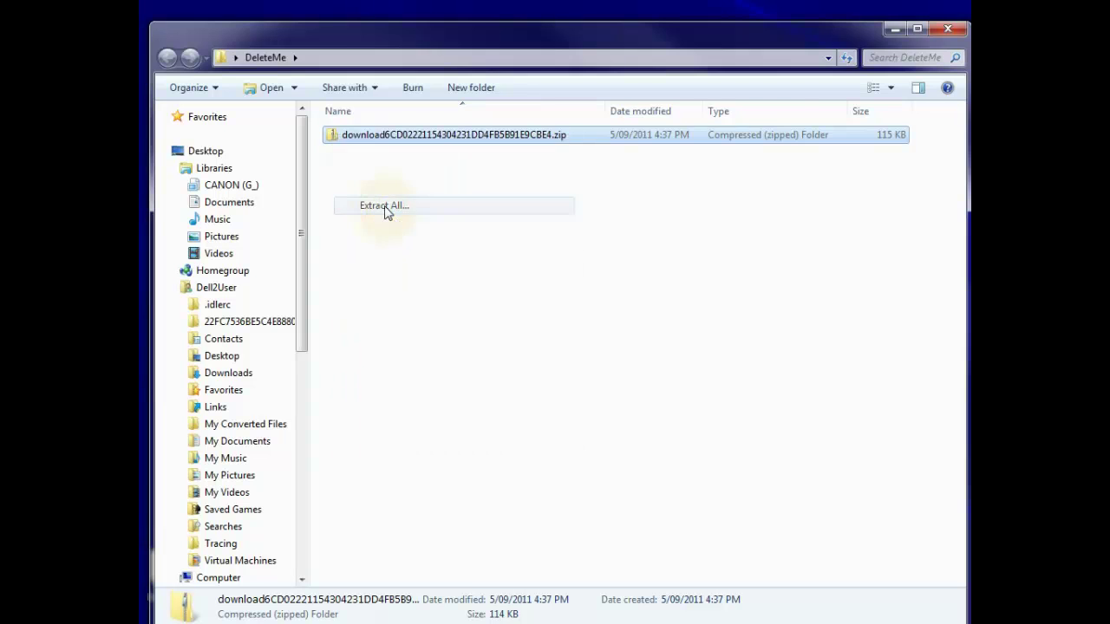
{"action": "left_click", "coordinate": [919, 191]}
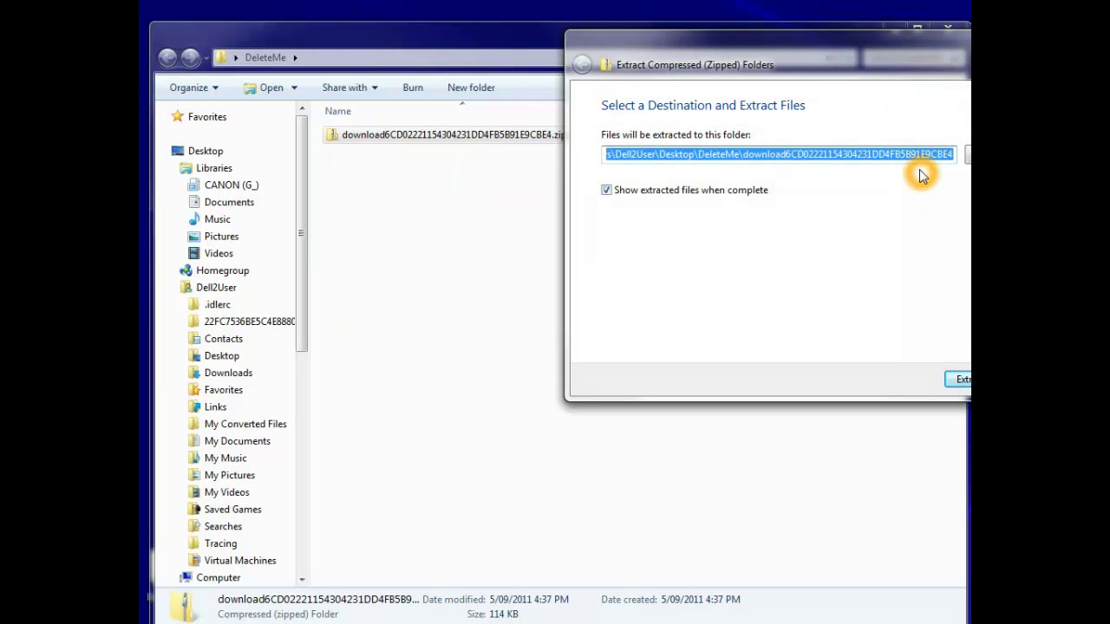
{"action": "left_click", "coordinate": [783, 162]}
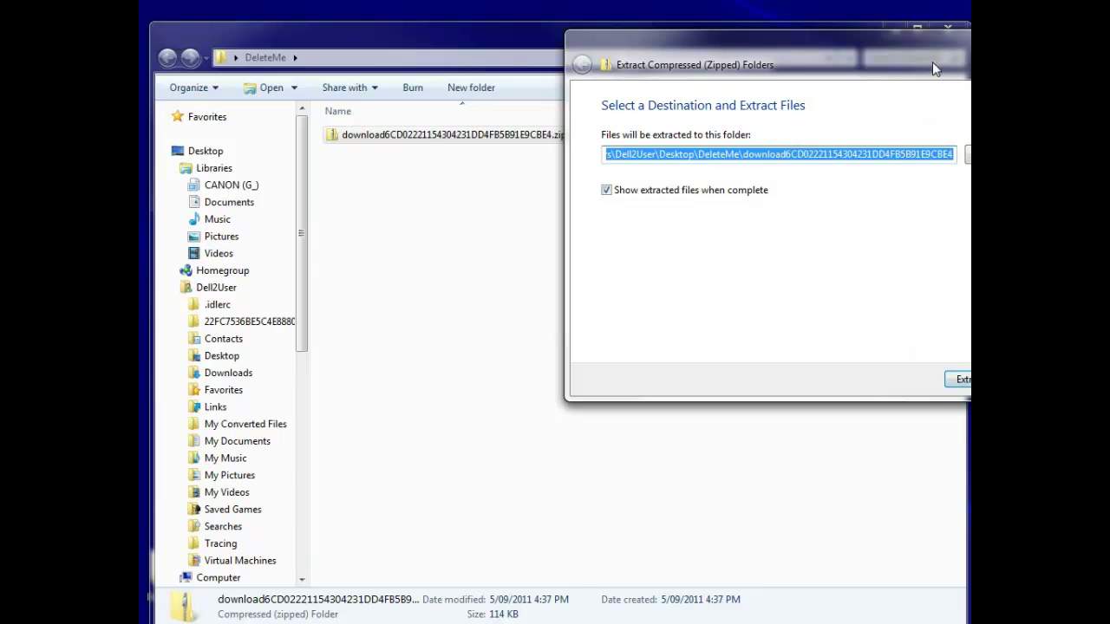
{"action": "left_click_drag", "start_coordinate": [933, 63], "coordinate": [625, 178]}
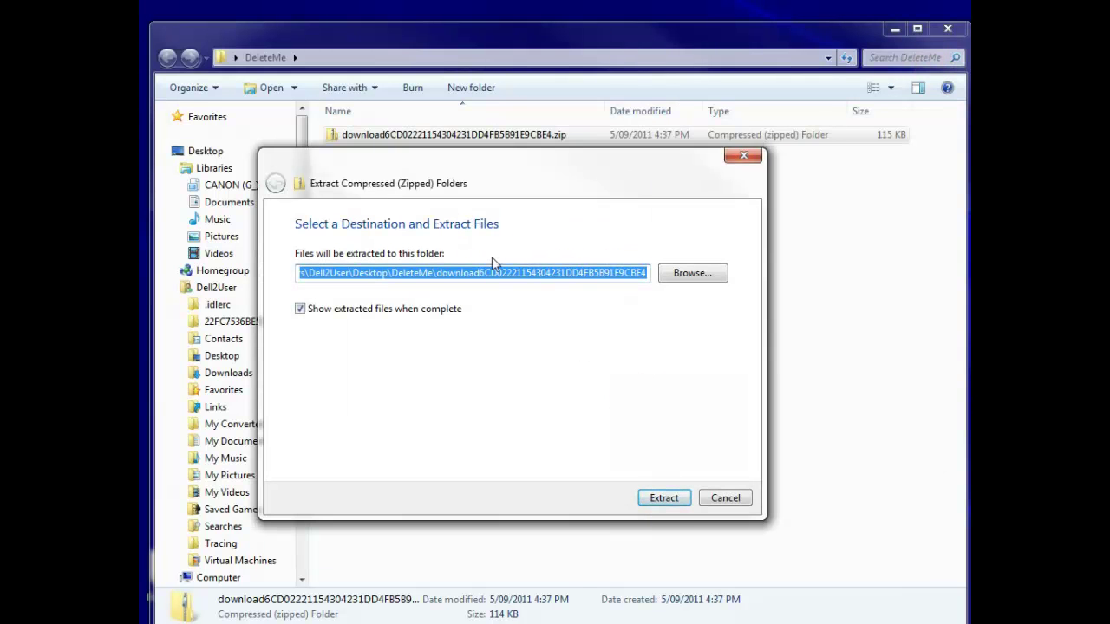
{"action": "left_click", "coordinate": [664, 498]}
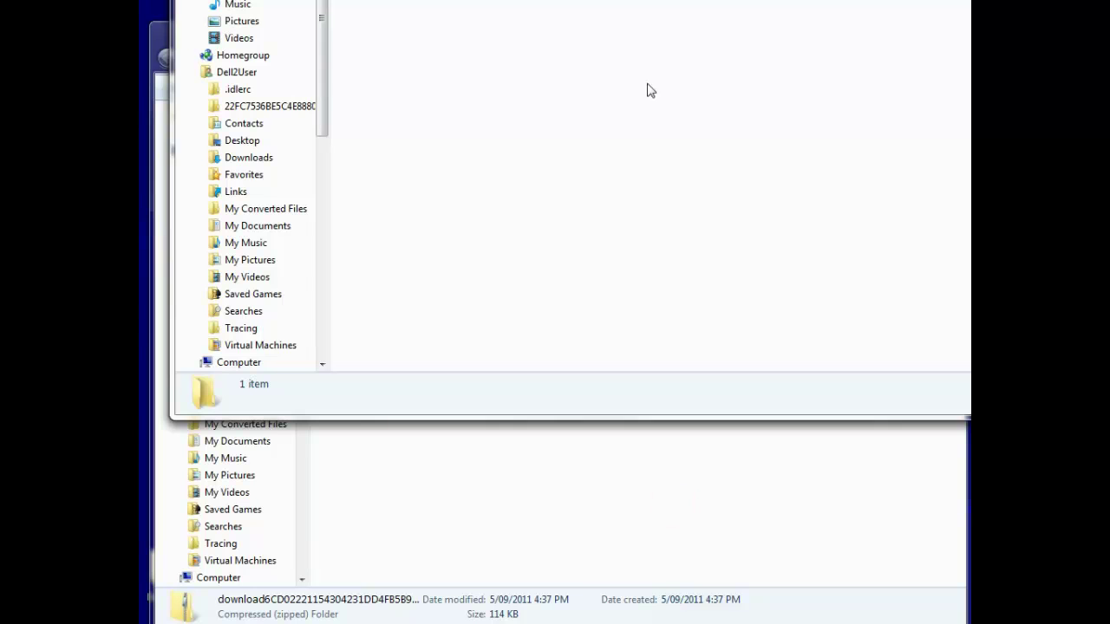
Step: Move the extracted firmware folder's window clear of the original DeleteMe window and close the original one
{"action": "left_click_drag", "start_coordinate": [601, 40], "coordinate": [623, 164]}
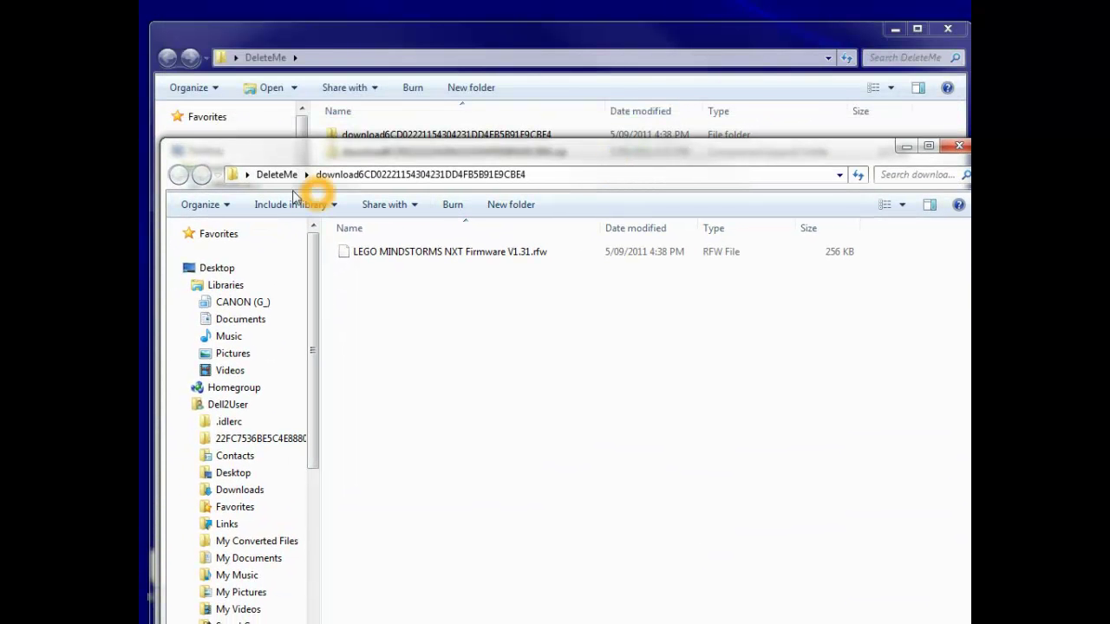
{"action": "left_click", "coordinate": [359, 174]}
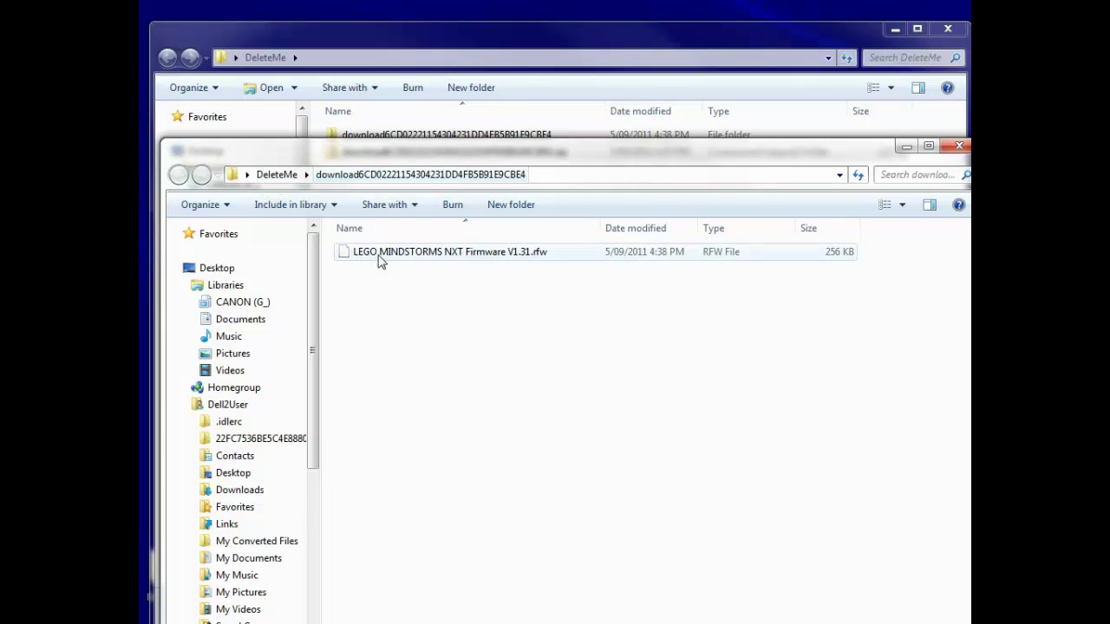
{"action": "left_click", "coordinate": [456, 260]}
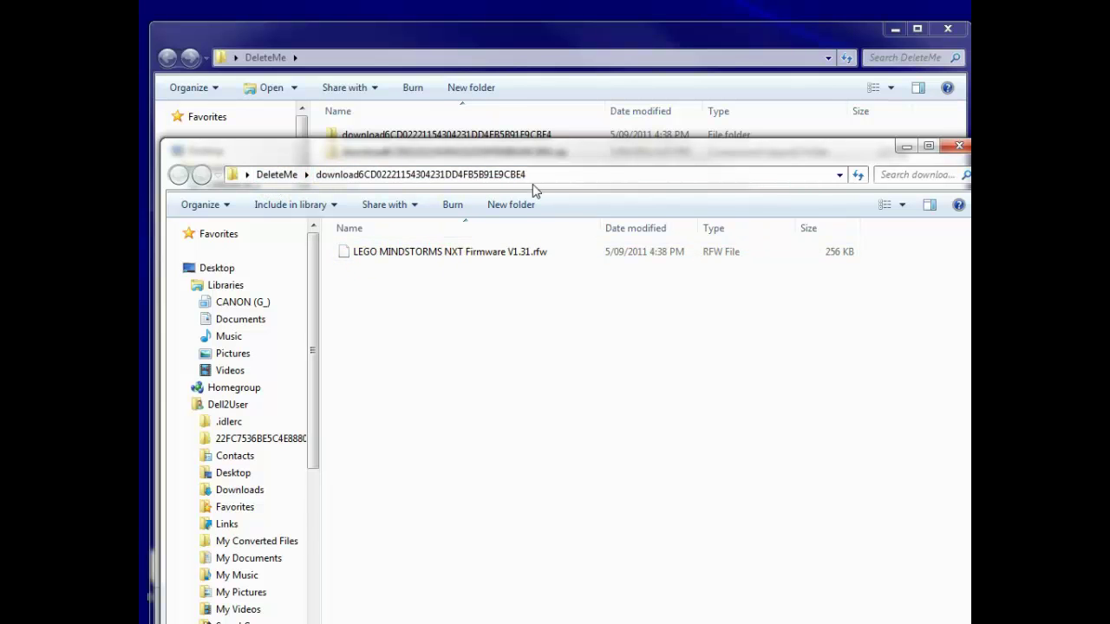
{"action": "left_click_drag", "start_coordinate": [552, 153], "coordinate": [541, 478]}
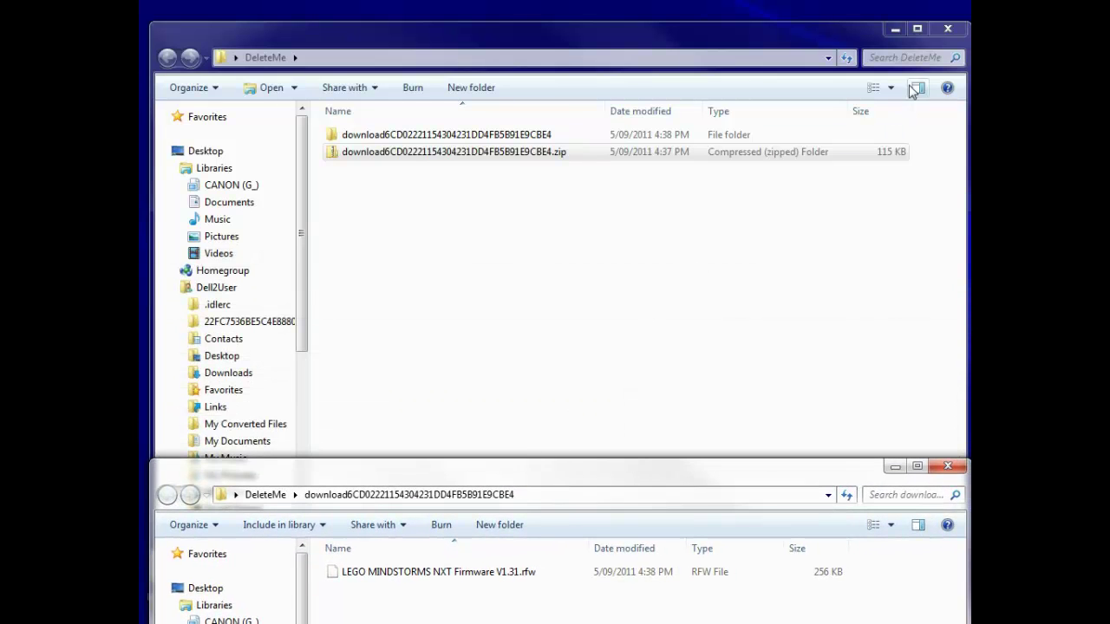
{"action": "left_click", "coordinate": [947, 32]}
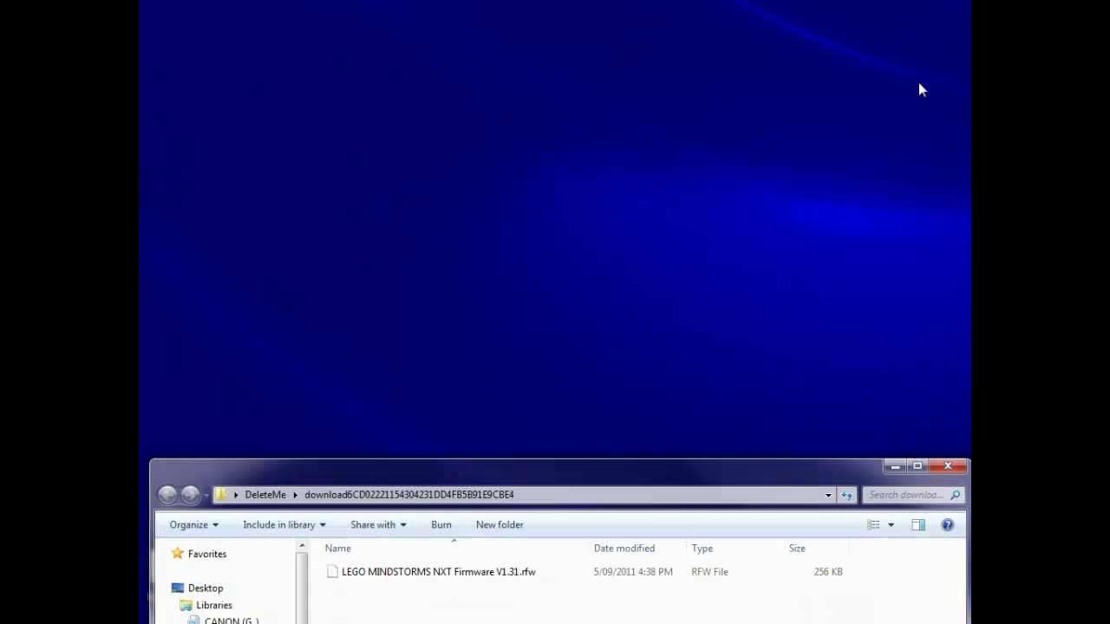
{"action": "left_click", "coordinate": [493, 582]}
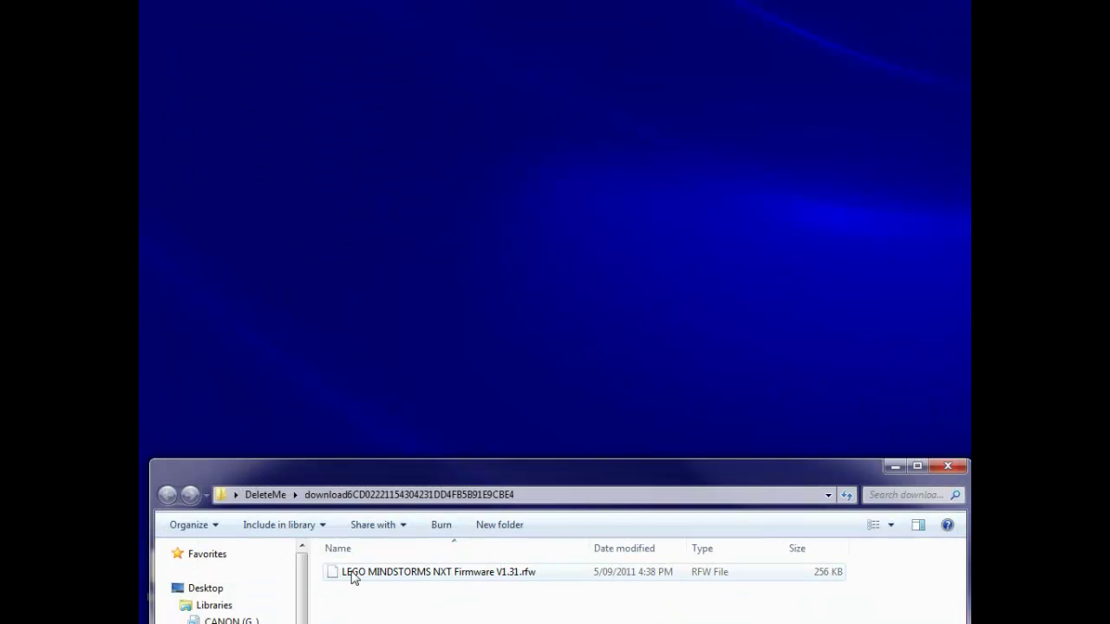
{"action": "left_click", "coordinate": [560, 556]}
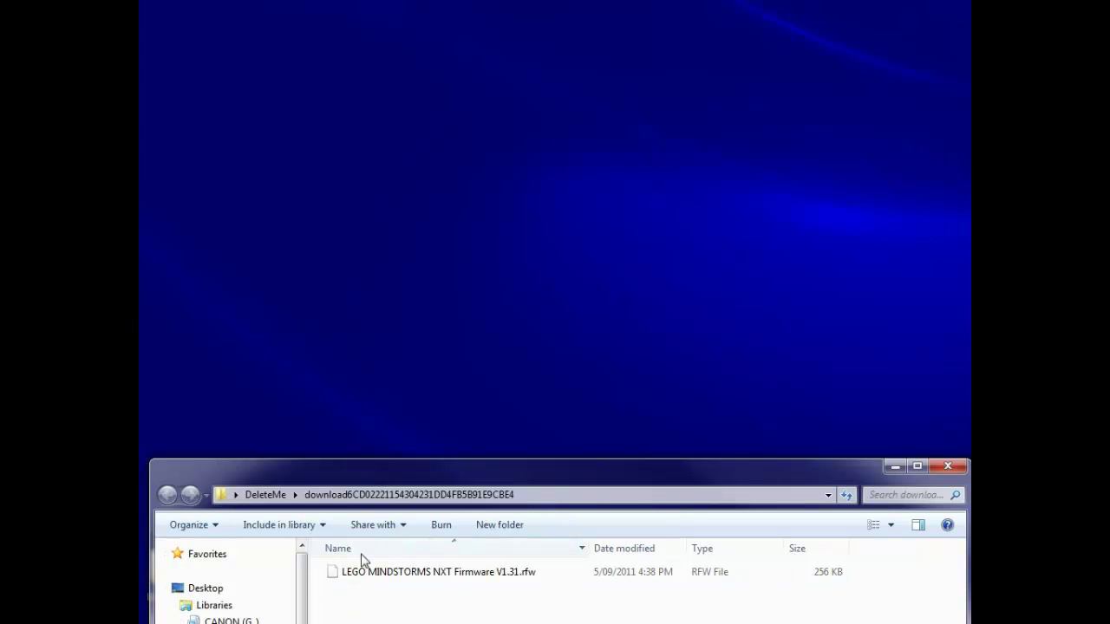
{"action": "left_click", "coordinate": [485, 570]}
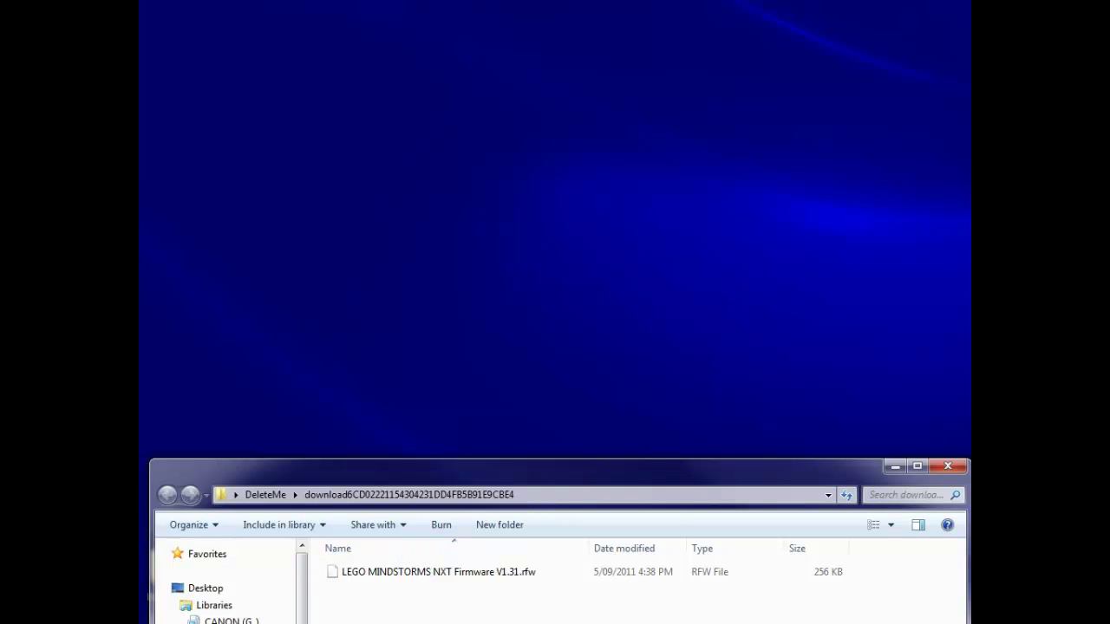
Step: Open the OS (C:) drive from Computer in a separate window, leaving the extracted firmware folder open
{"action": "left_click", "coordinate": [154, 607]}
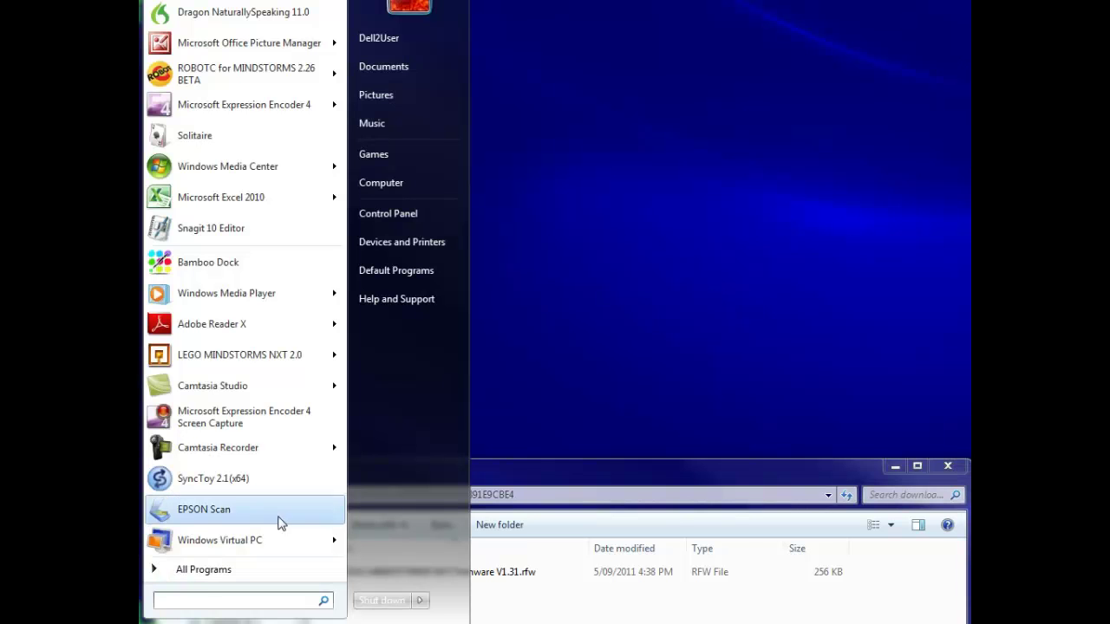
{"action": "left_click", "coordinate": [409, 184]}
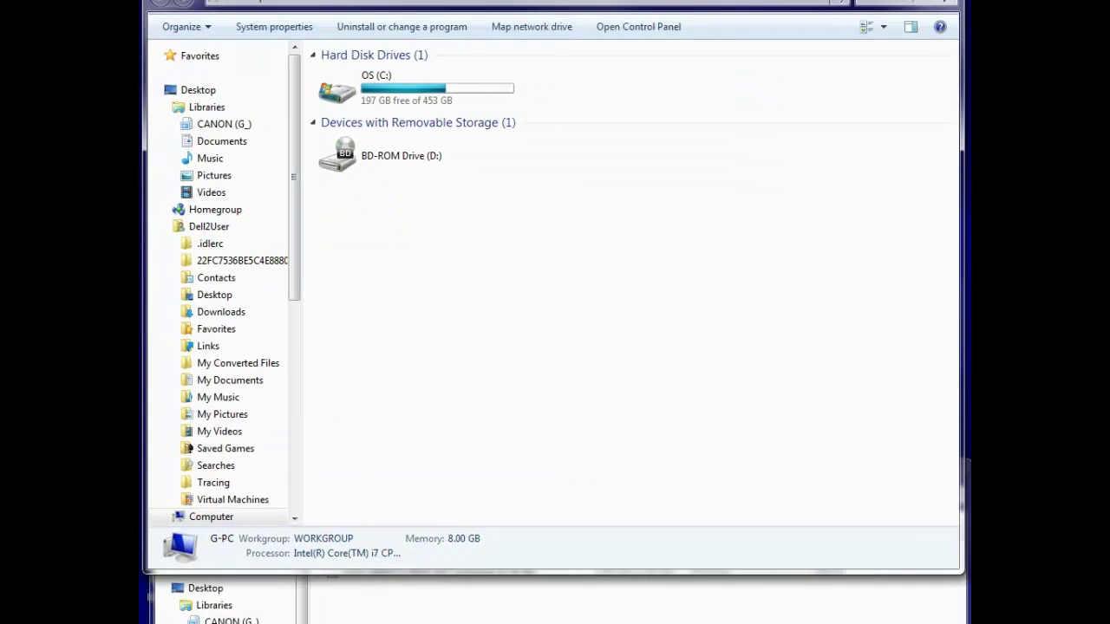
{"action": "left_click", "coordinate": [336, 121]}
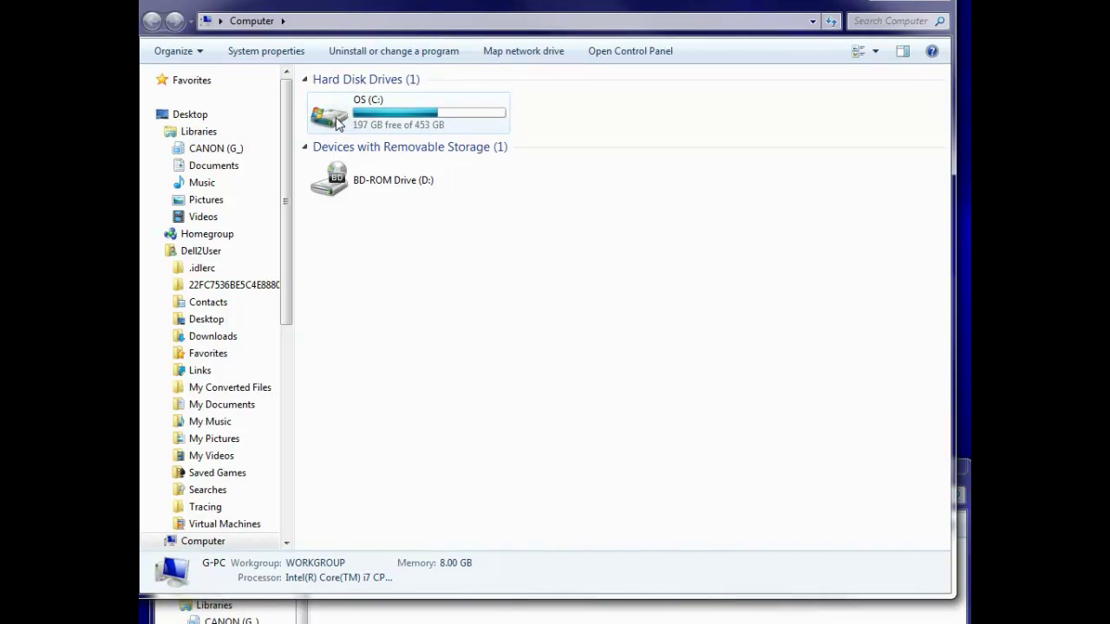
{"action": "double_click", "coordinate": [336, 121]}
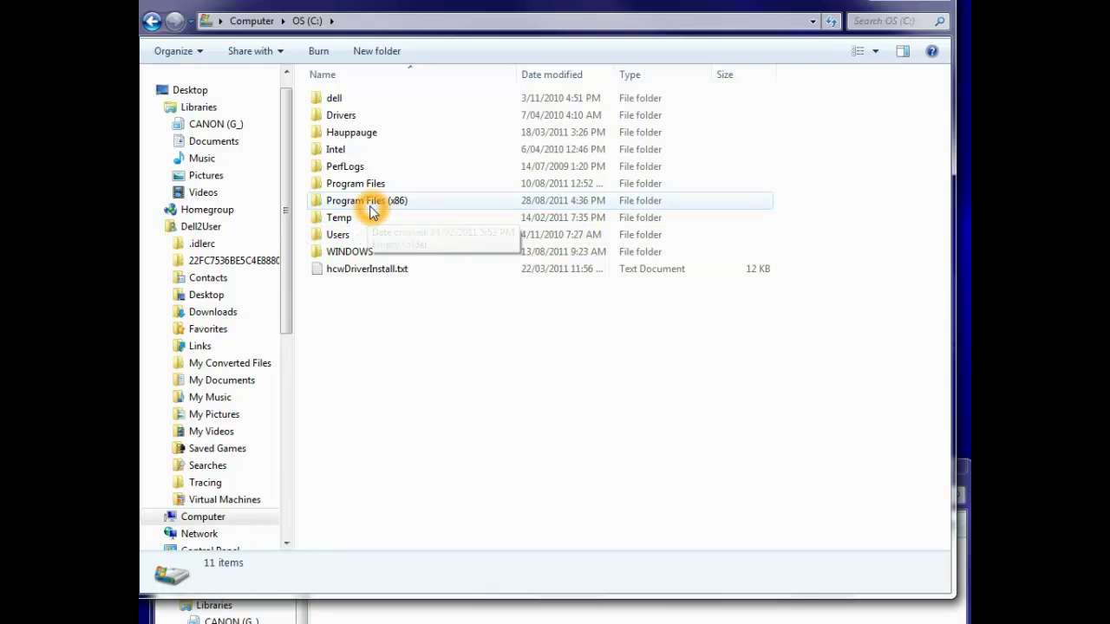
Step: Open the LEGO MINDSTORMS NXT folder inside LEGO Software in Program Files (x86) on the C: drive
{"action": "double_click", "coordinate": [319, 206]}
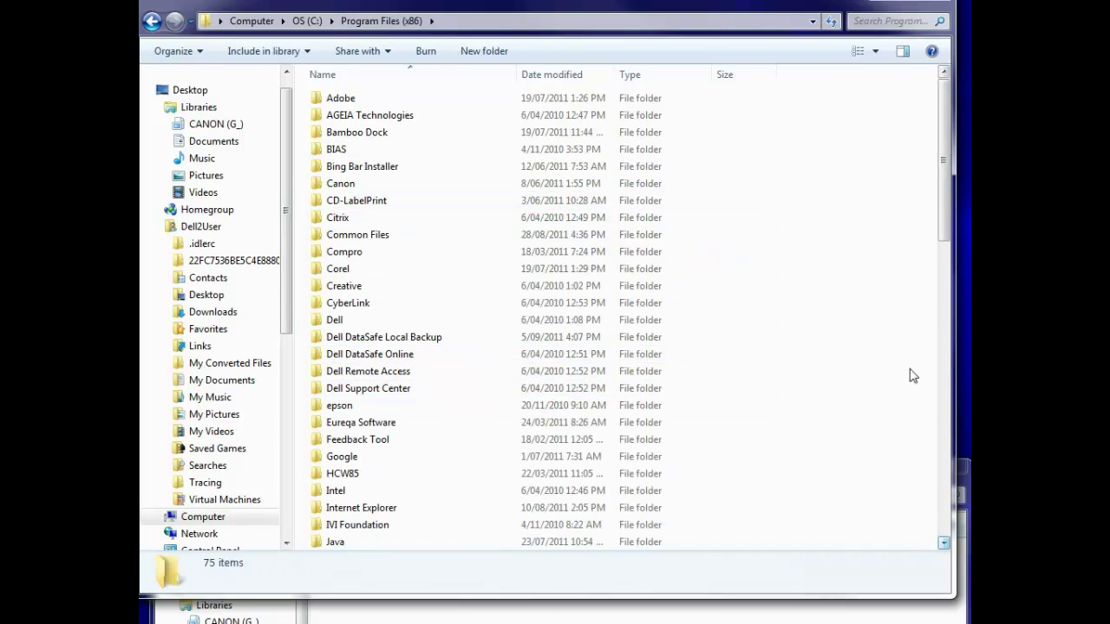
{"action": "scroll", "coordinate": [945, 223], "scroll_direction": "down", "scroll_amount": 1}
{"action": "scroll", "coordinate": [945, 223], "scroll_direction": "down", "scroll_amount": 2}
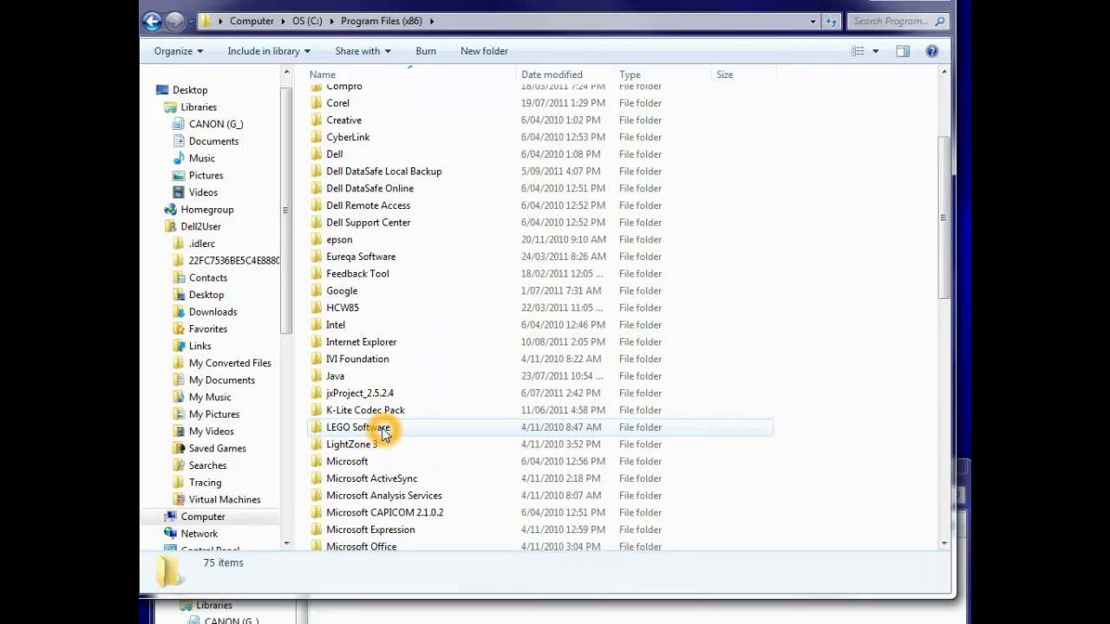
{"action": "double_click", "coordinate": [317, 427]}
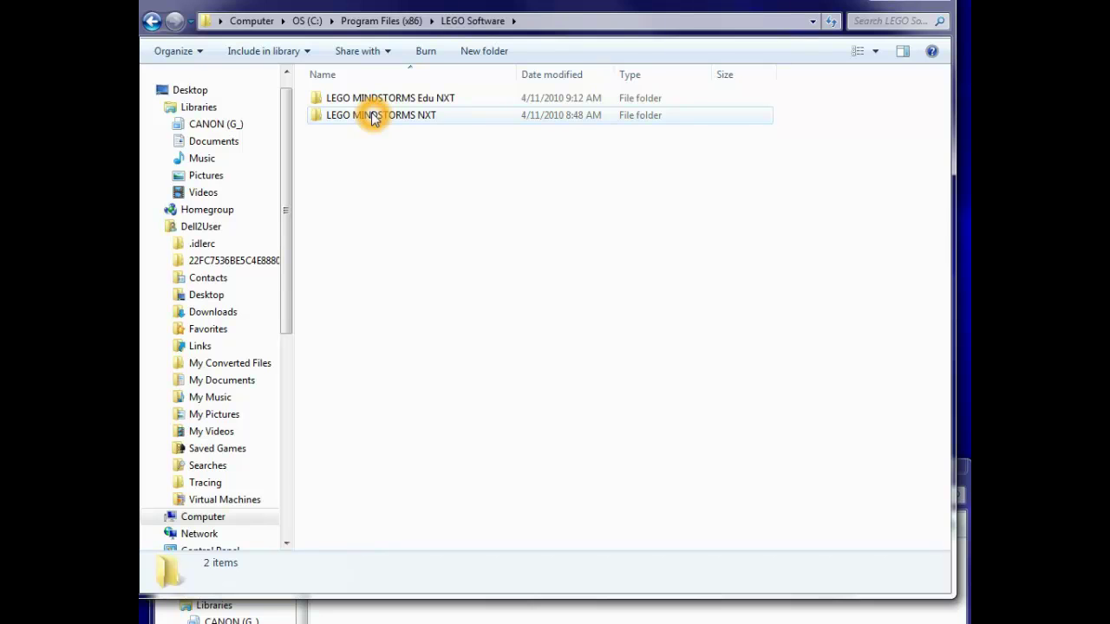
{"action": "double_click", "coordinate": [317, 118]}
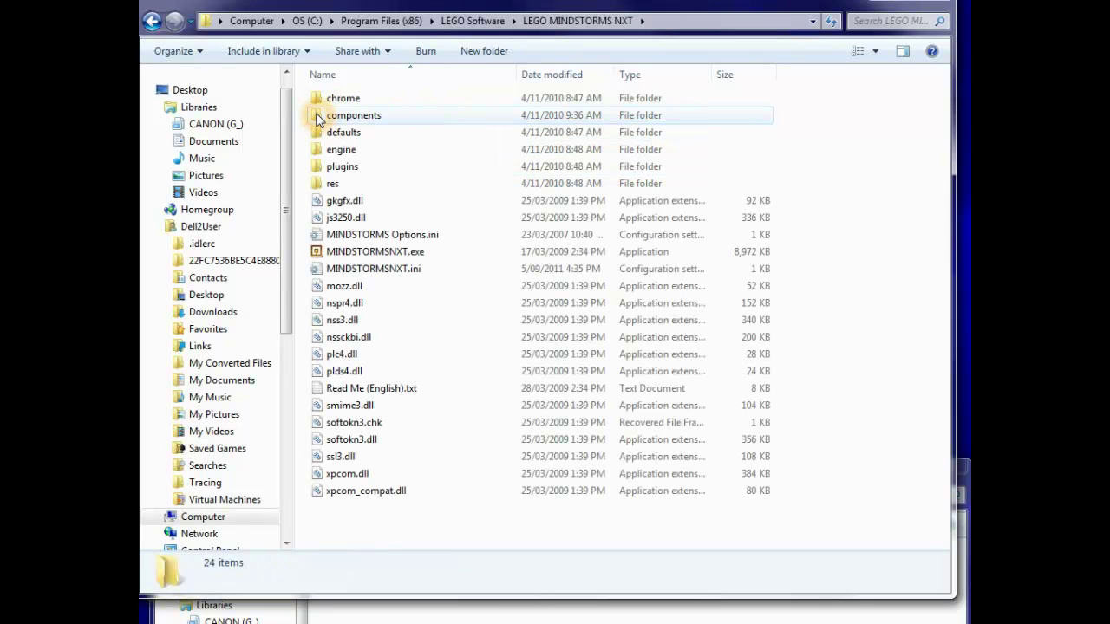
Step: Open the Firmware folder within the engine folder of LEGO MINDSTORMS NXT
{"action": "mouse_move", "coordinate": [425, 165]}
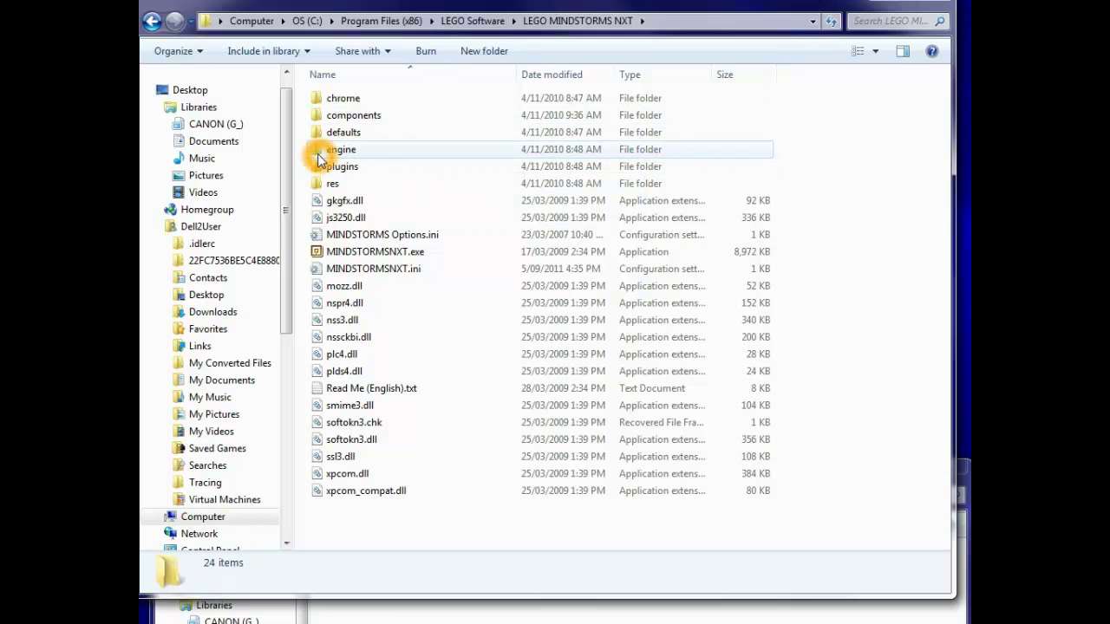
{"action": "mouse_move", "coordinate": [317, 152]}
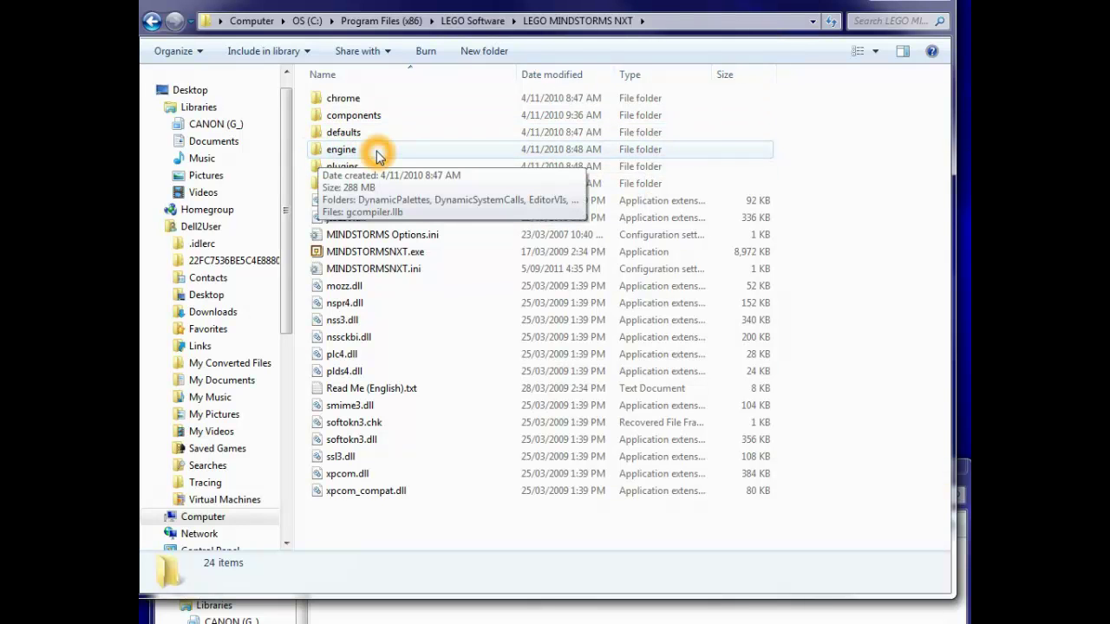
{"action": "double_click", "coordinate": [314, 152]}
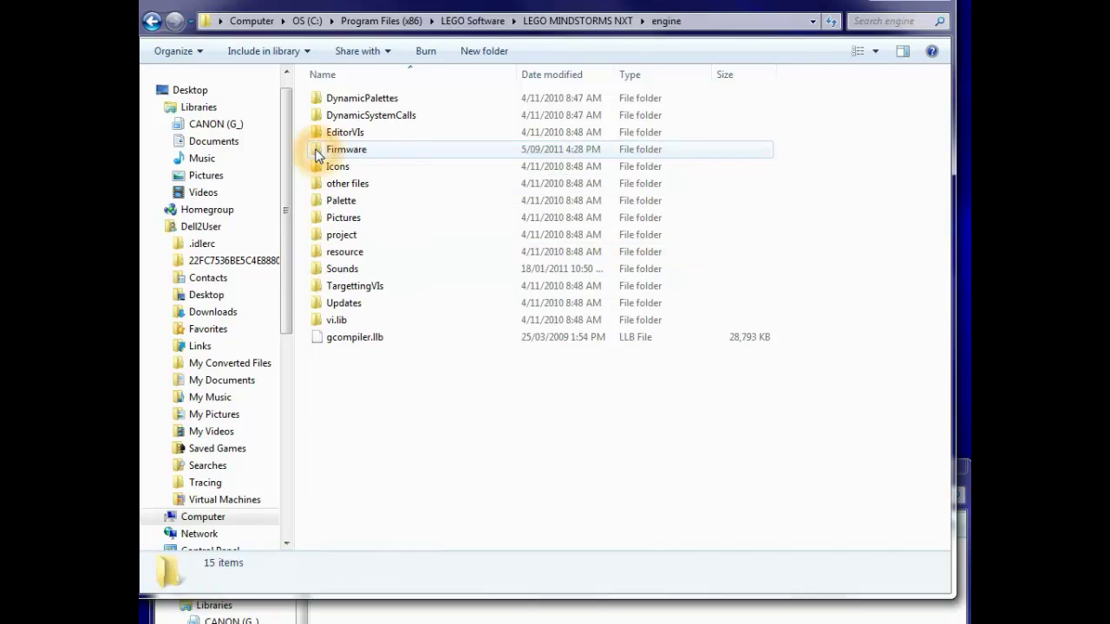
{"action": "mouse_move", "coordinate": [388, 156]}
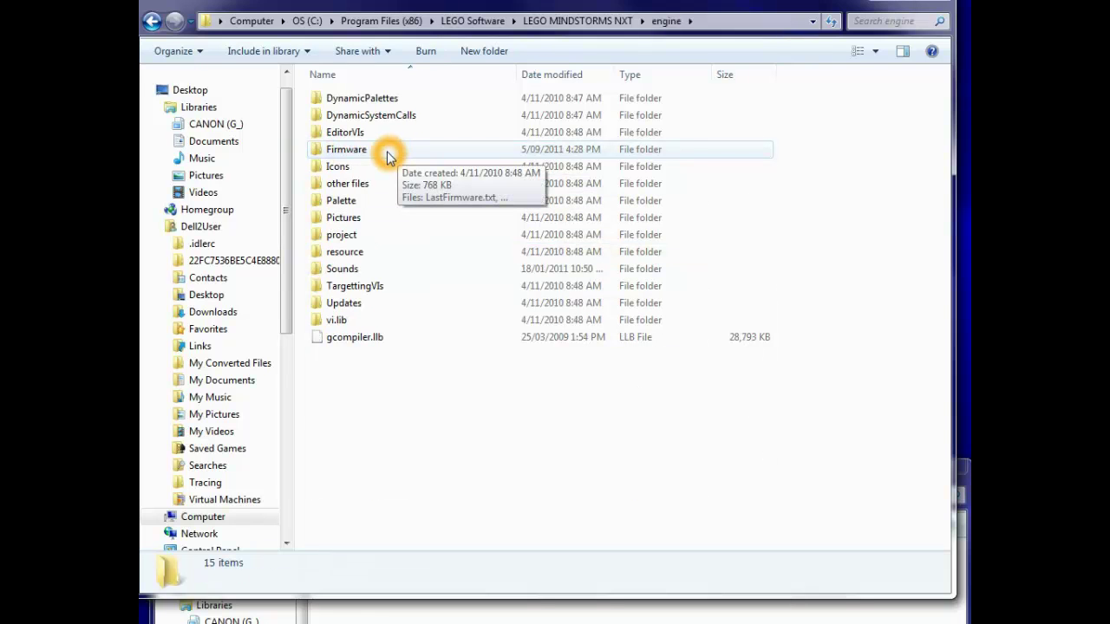
{"action": "double_click", "coordinate": [317, 152]}
{"action": "left_click", "coordinate": [391, 251]}
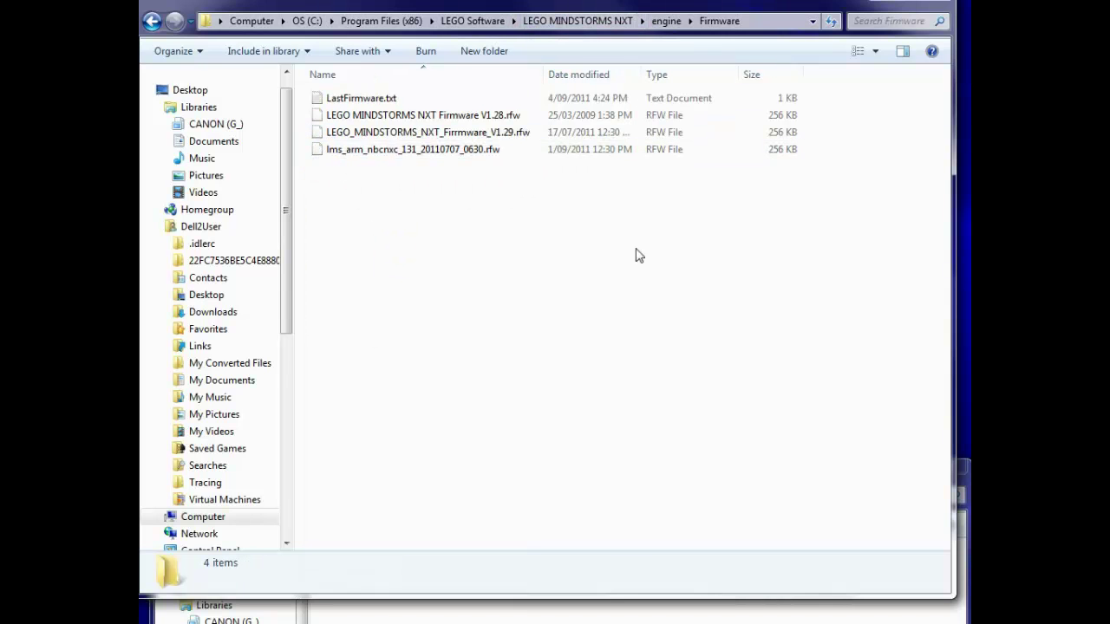
Step: Shorten the Firmware folder's window to reveal the extracted download and move LEGO MINDSTORMS NXT Firmware V1.31.rfw into the Firmware folder
{"action": "left_click_drag", "start_coordinate": [595, 600], "coordinate": [598, 475]}
{"action": "left_click", "coordinate": [388, 597]}
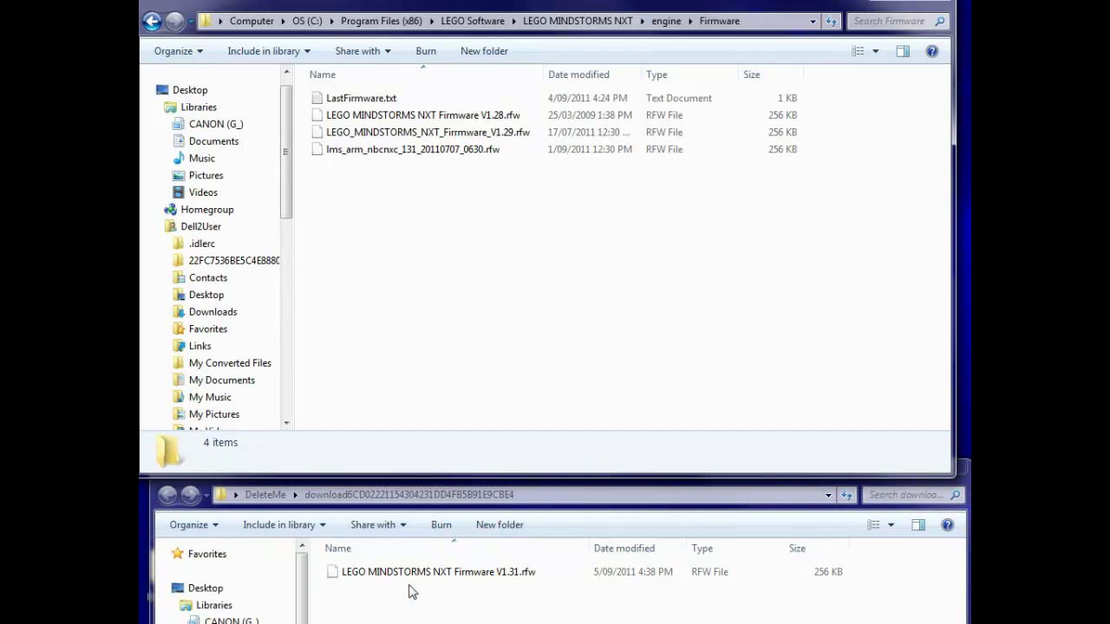
{"action": "left_click_drag", "start_coordinate": [517, 574], "coordinate": [496, 369]}
{"action": "left_click", "coordinate": [471, 206]}
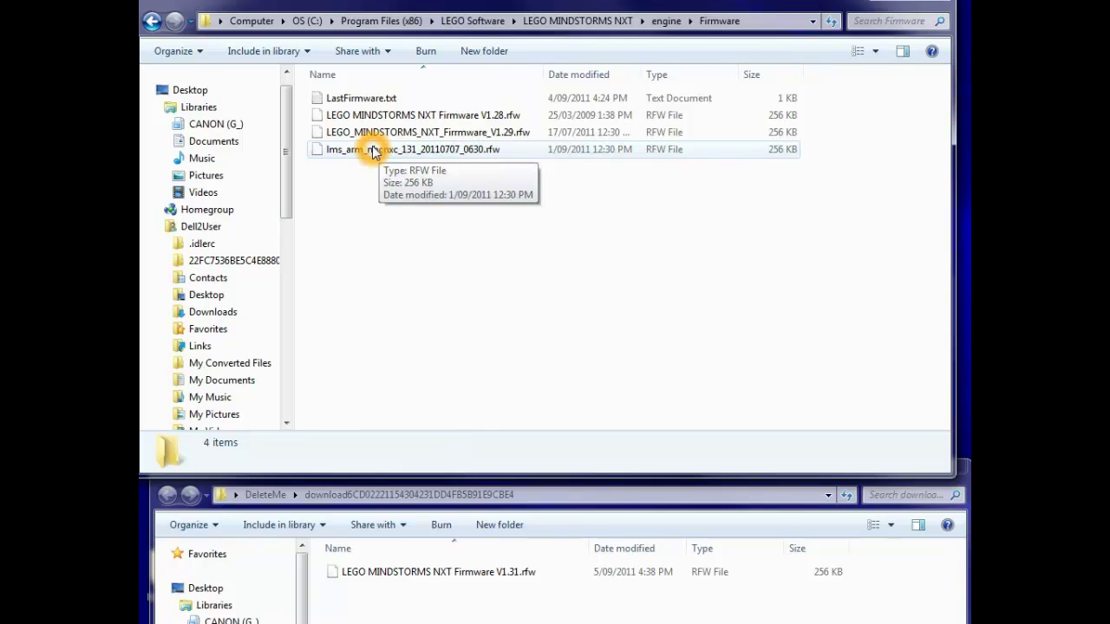
{"action": "left_click", "coordinate": [469, 270]}
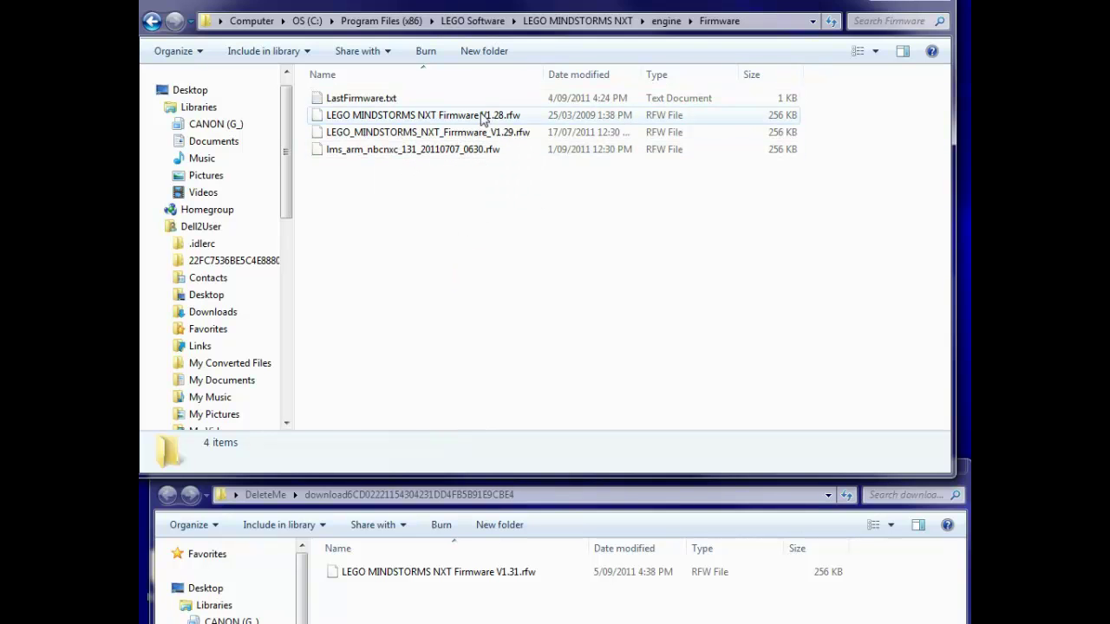
{"action": "left_click", "coordinate": [336, 579]}
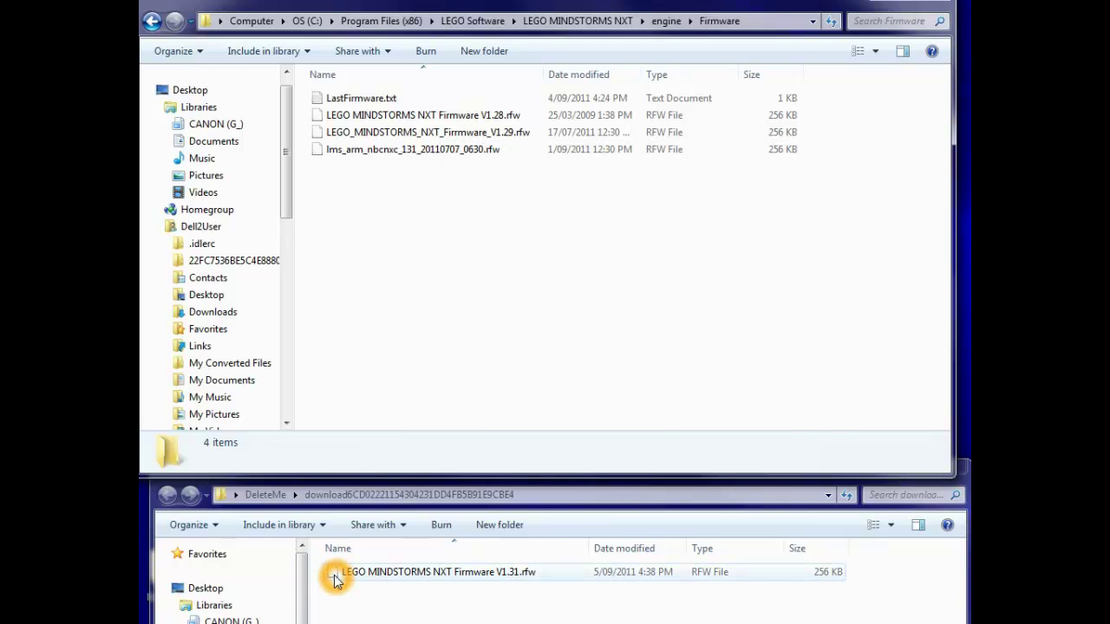
{"action": "left_click_drag", "start_coordinate": [333, 578], "coordinate": [330, 208]}
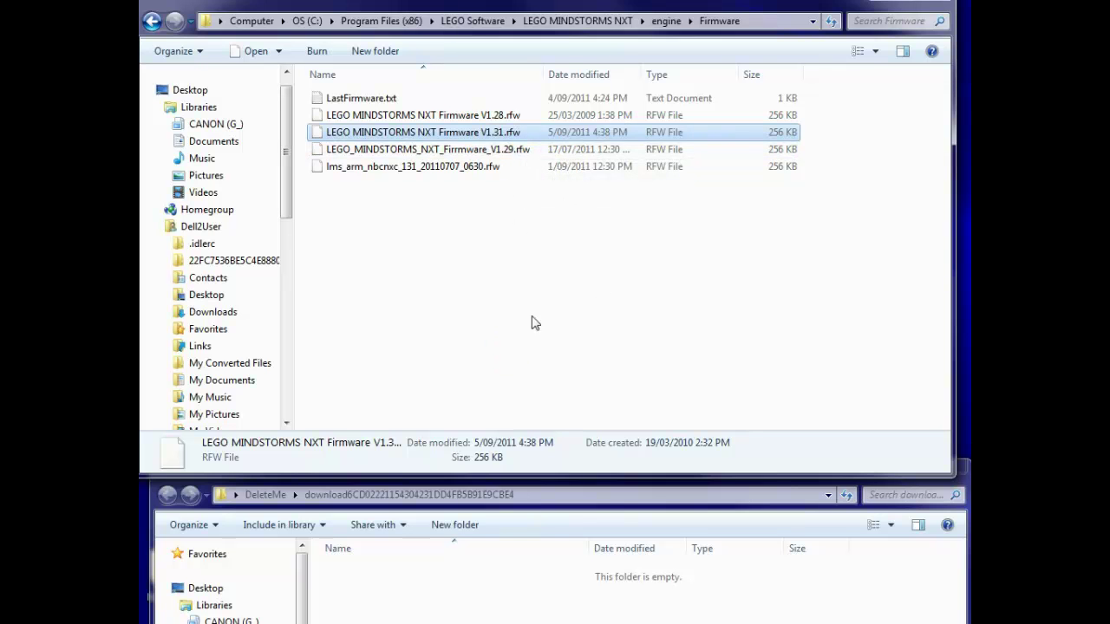
Step: Close the Firmware folder window and the emptied download folder window, bringing their title bars into reach
{"action": "left_click_drag", "start_coordinate": [766, 3], "coordinate": [766, 61]}
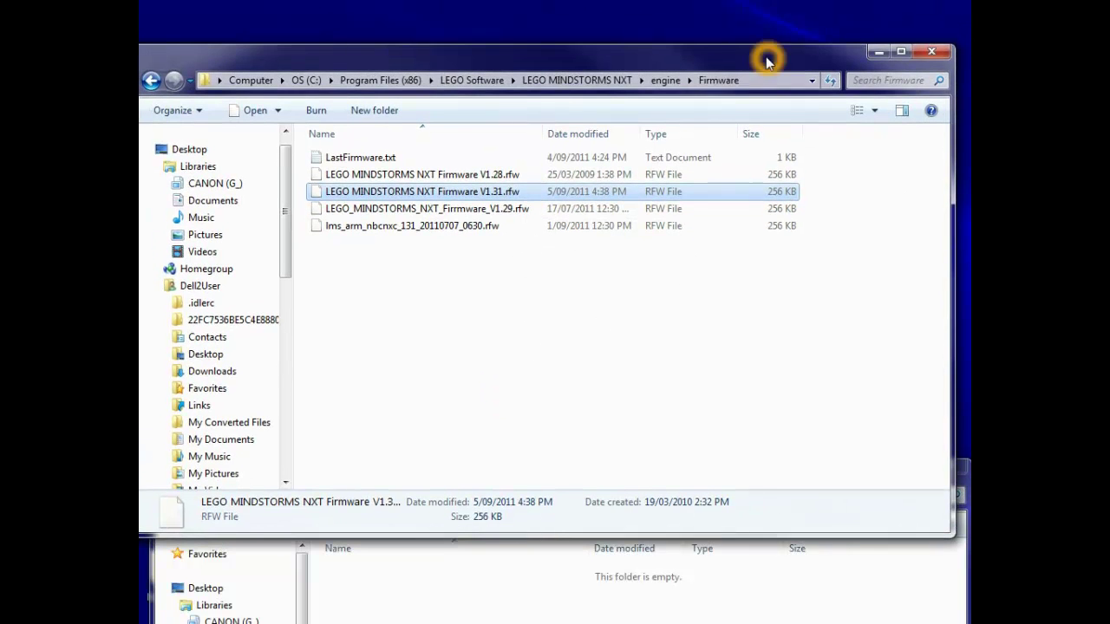
{"action": "left_click", "coordinate": [931, 53]}
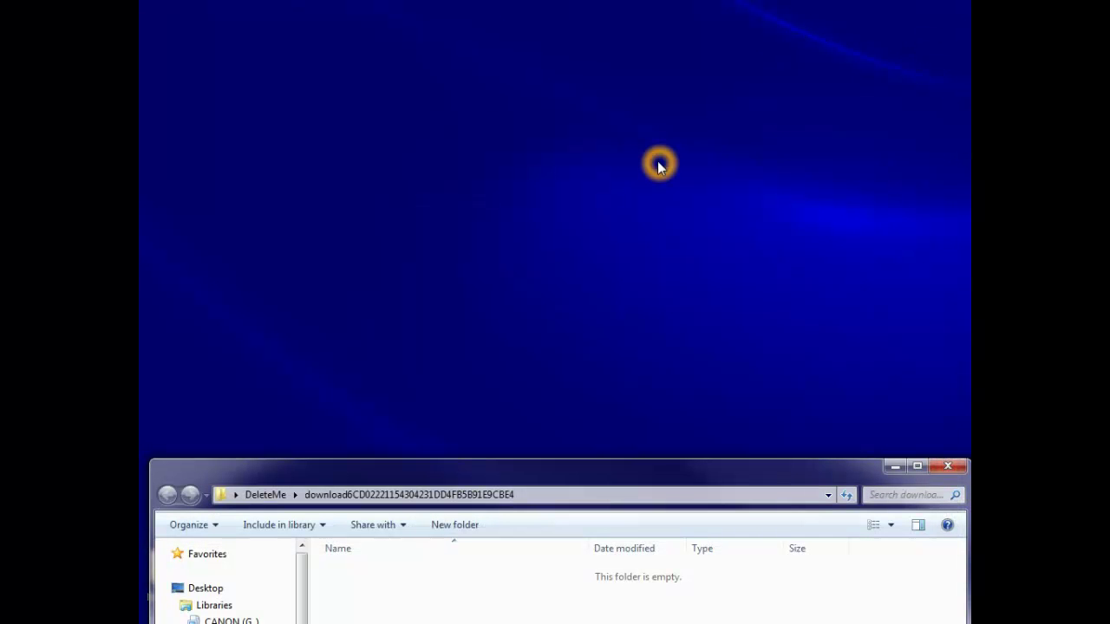
{"action": "left_click_drag", "start_coordinate": [688, 480], "coordinate": [696, 102]}
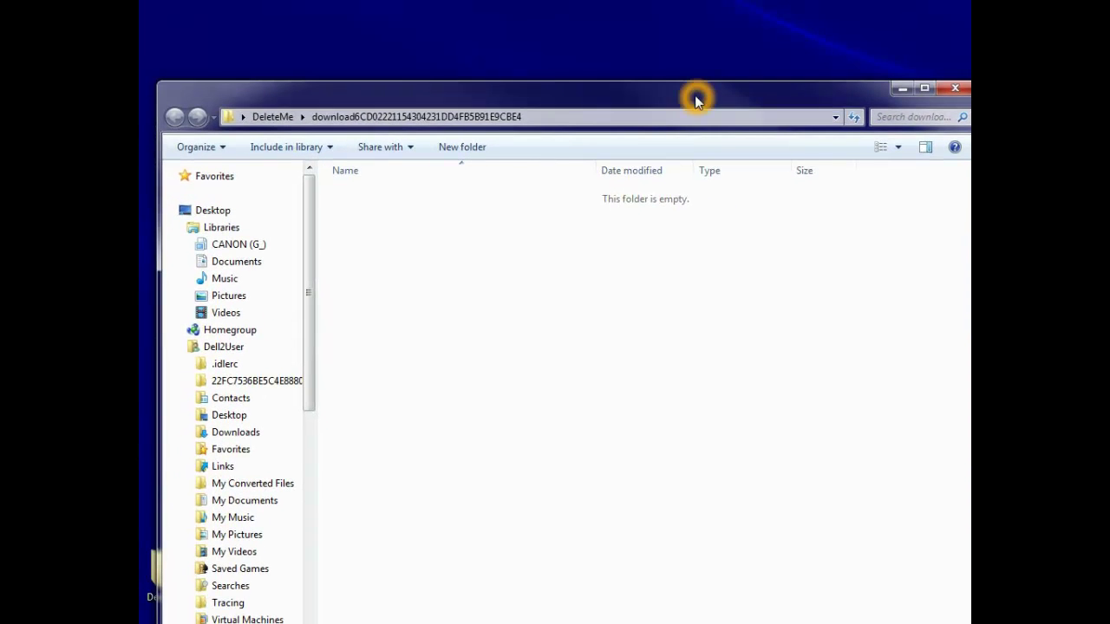
{"action": "left_click", "coordinate": [954, 88]}
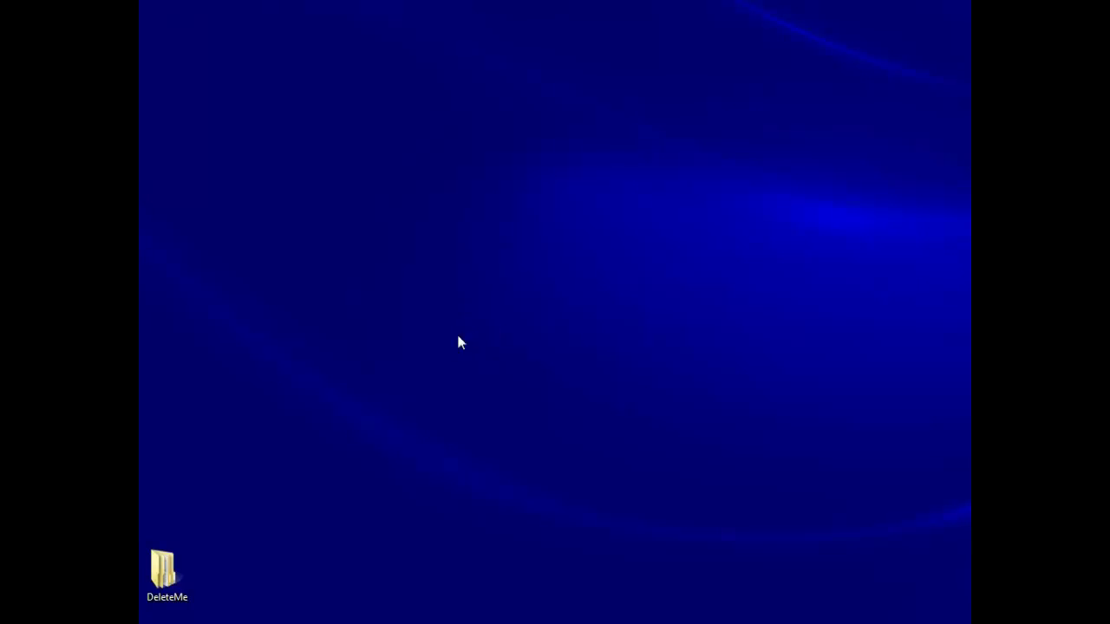
Step: Delete the DeleteMe folder from the desktop, sending it to the Recycle Bin
{"action": "left_click", "coordinate": [165, 576]}
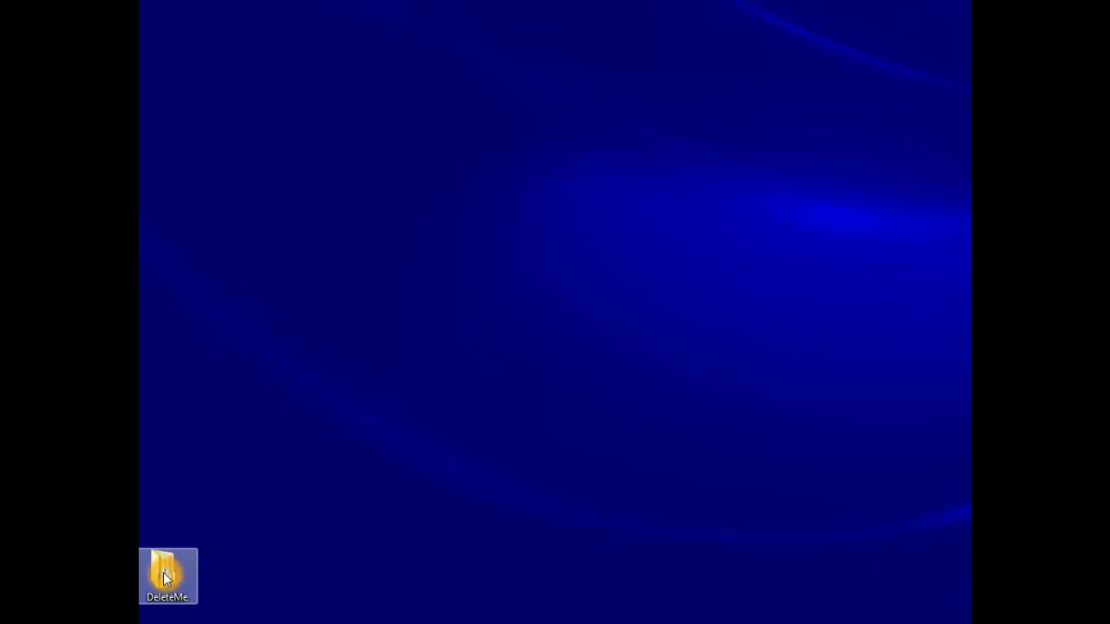
{"action": "right_click", "coordinate": [167, 578]}
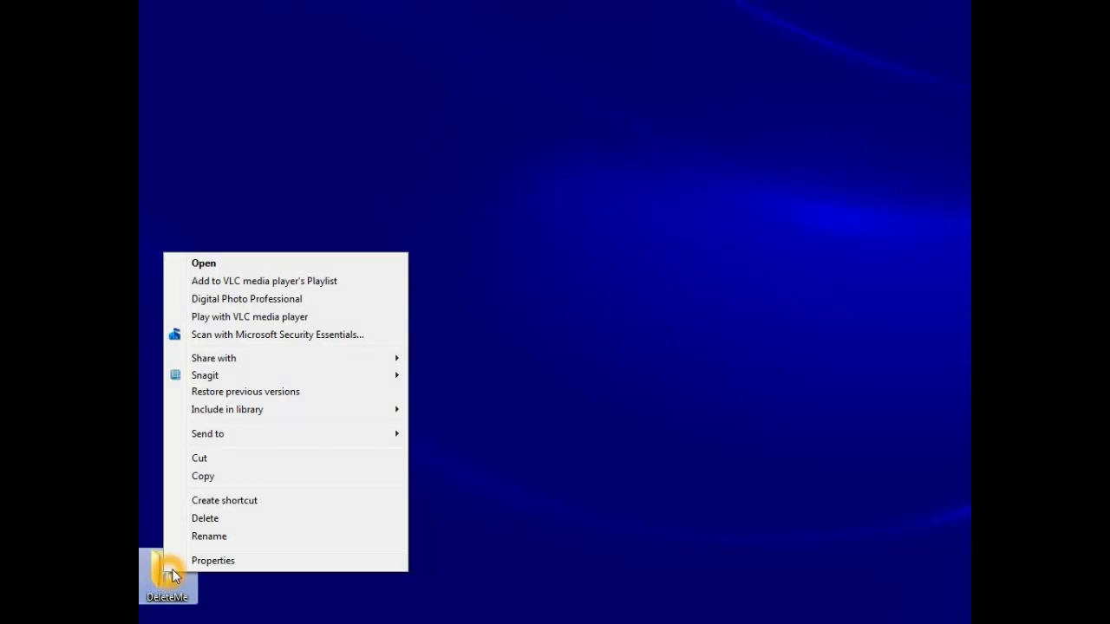
{"action": "left_click", "coordinate": [205, 518]}
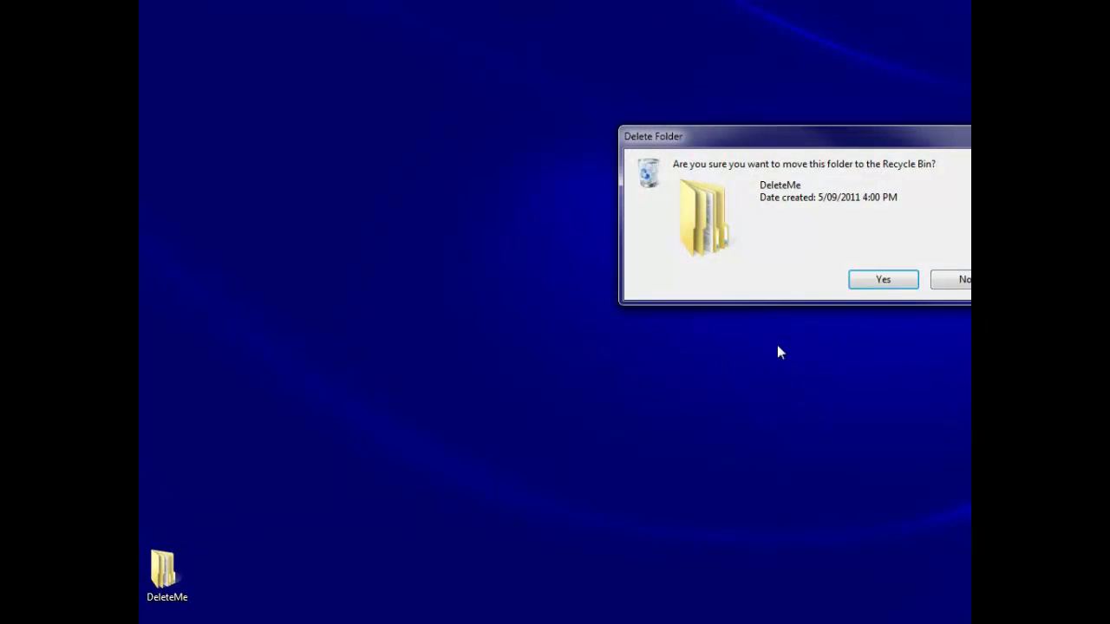
{"action": "left_click_drag", "start_coordinate": [850, 145], "coordinate": [668, 163]}
{"action": "left_click", "coordinate": [699, 295]}
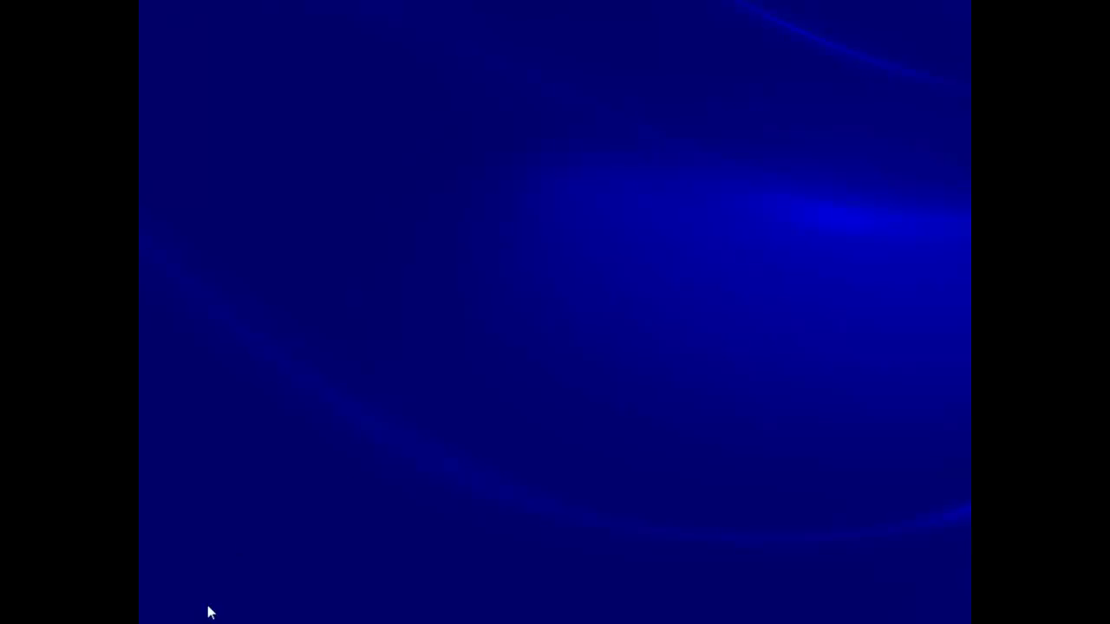
Step: Launch LEGO MINDSTORMS NXT 2.0 and create a new program with the default name Untitled-1
{"action": "key", "text": "super"}
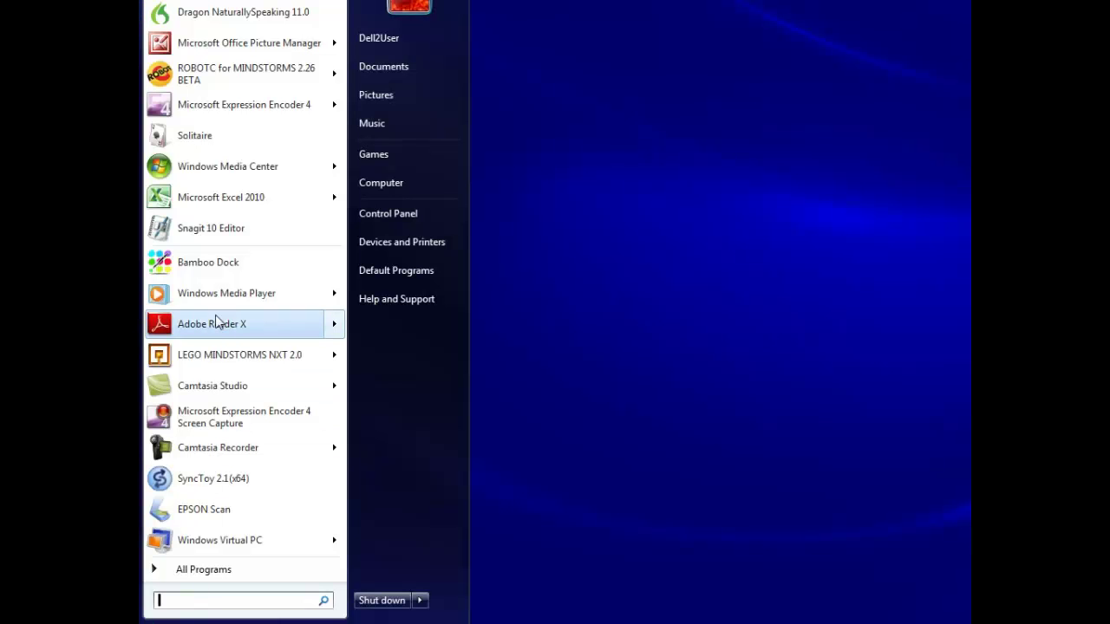
{"action": "left_click", "coordinate": [214, 355]}
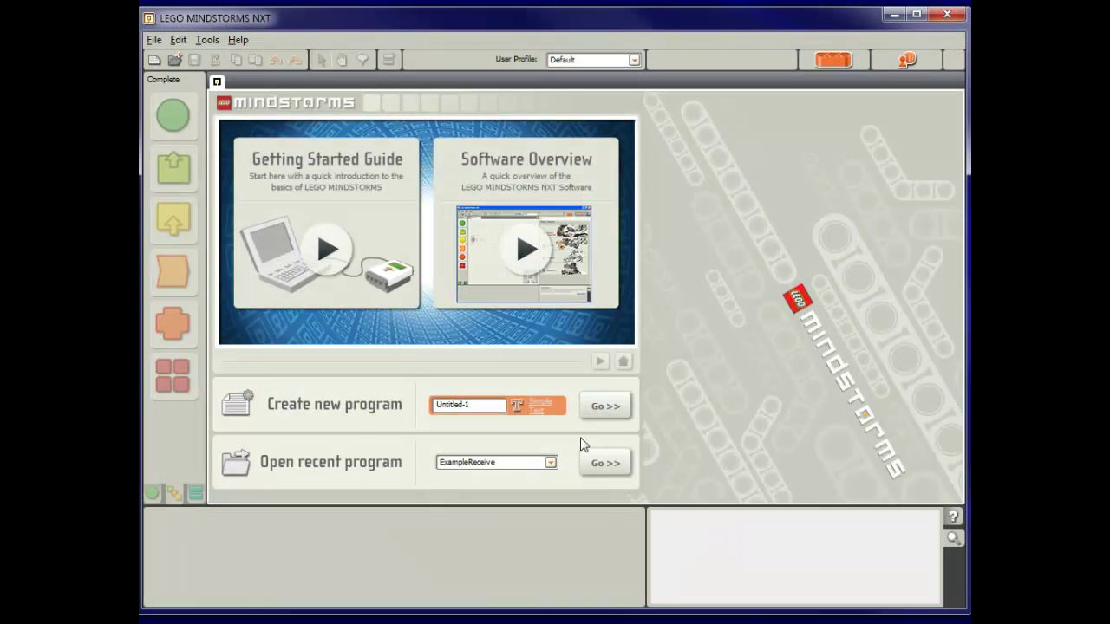
{"action": "left_click", "coordinate": [607, 405]}
{"action": "left_click", "coordinate": [606, 407]}
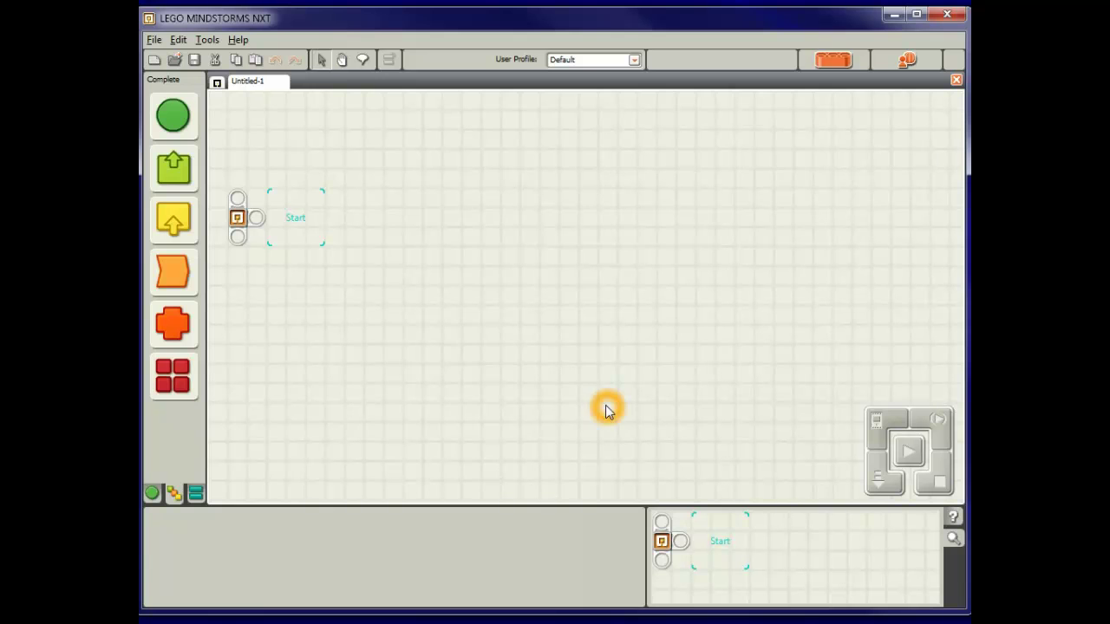
Step: Open the NXT firmware updater, move its dialog into full view and select LEGO MINDSTORMS NXT Firmware V1.31 among the available files
{"action": "left_click", "coordinate": [209, 41]}
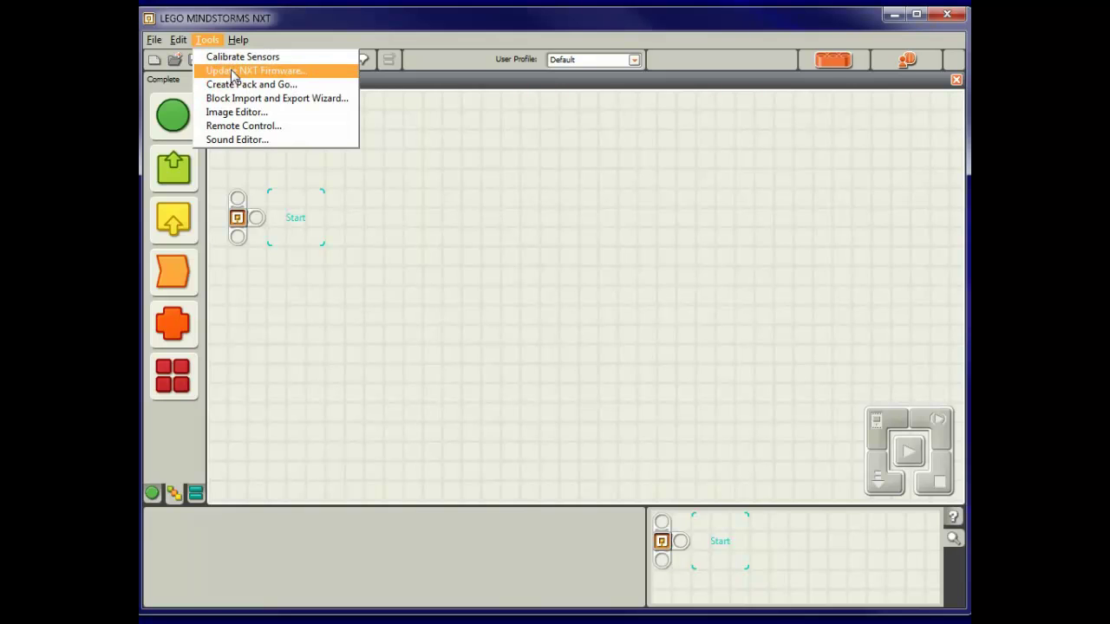
{"action": "left_click", "coordinate": [234, 72]}
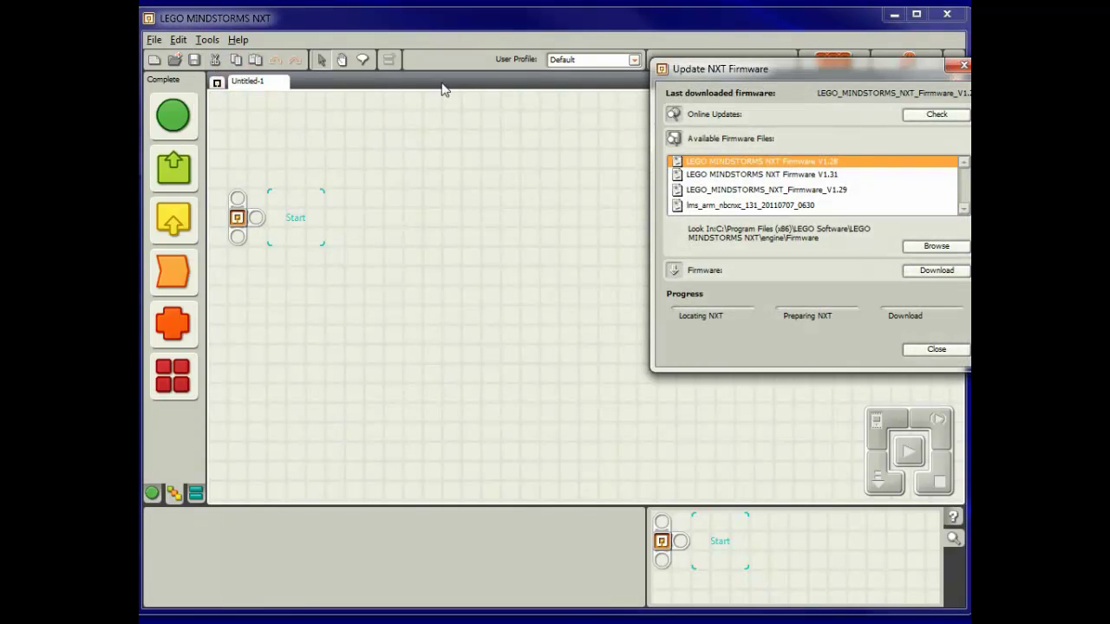
{"action": "left_click_drag", "start_coordinate": [831, 73], "coordinate": [471, 113]}
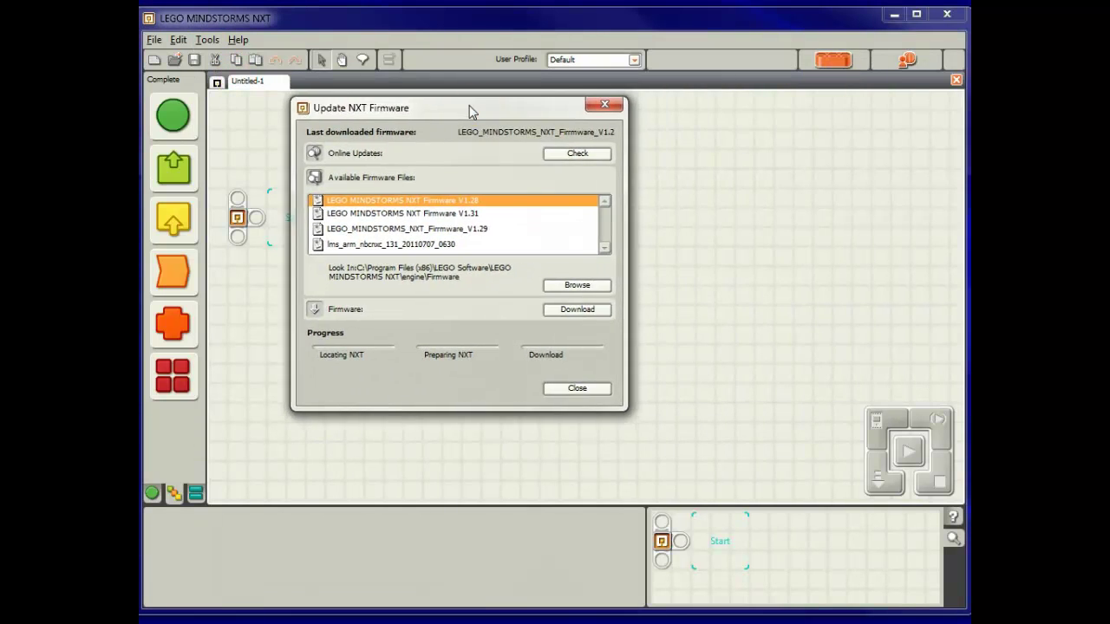
{"action": "left_click", "coordinate": [488, 201]}
{"action": "left_click", "coordinate": [494, 229]}
{"action": "left_click", "coordinate": [474, 246]}
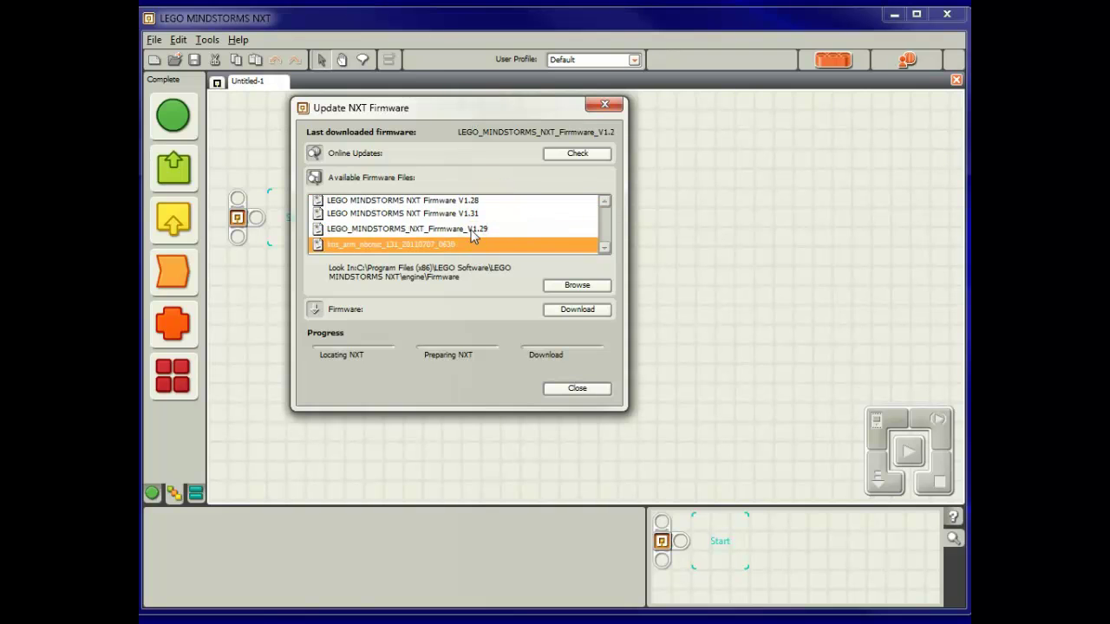
{"action": "left_click", "coordinate": [483, 214]}
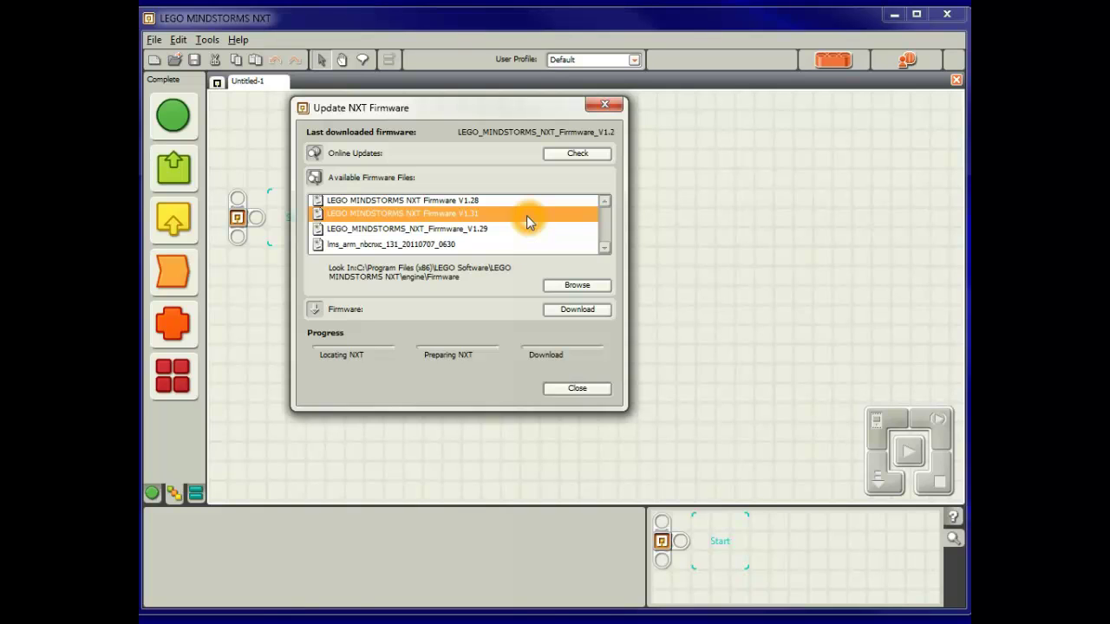
Step: Download the selected V1.31 firmware to the NXT and wait for the transfer to complete
{"action": "left_click", "coordinate": [585, 314]}
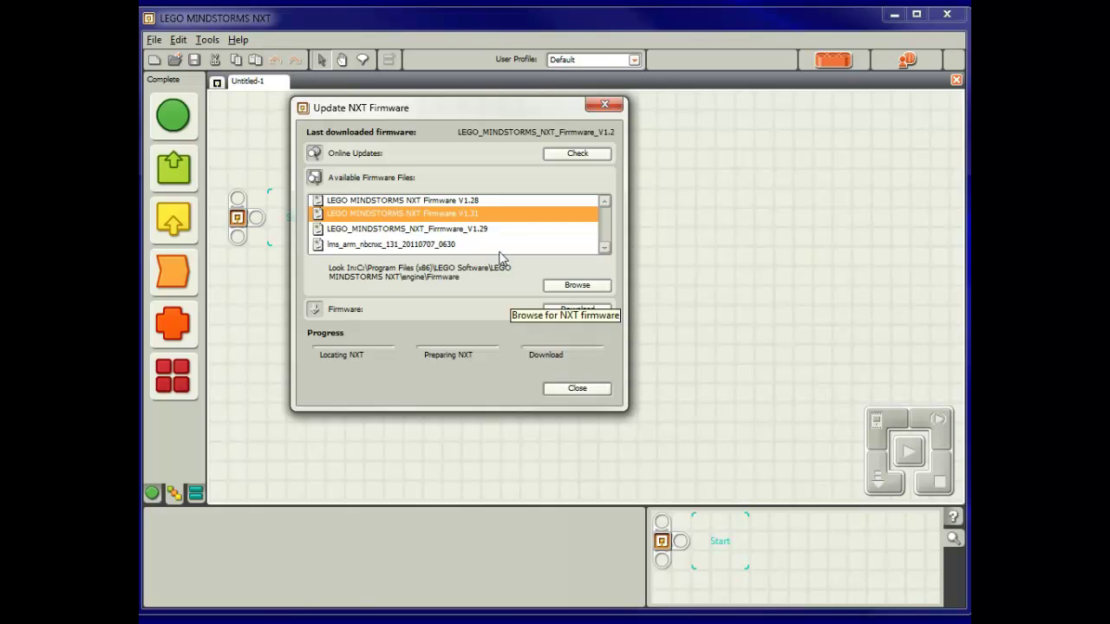
{"action": "left_click", "coordinate": [574, 312]}
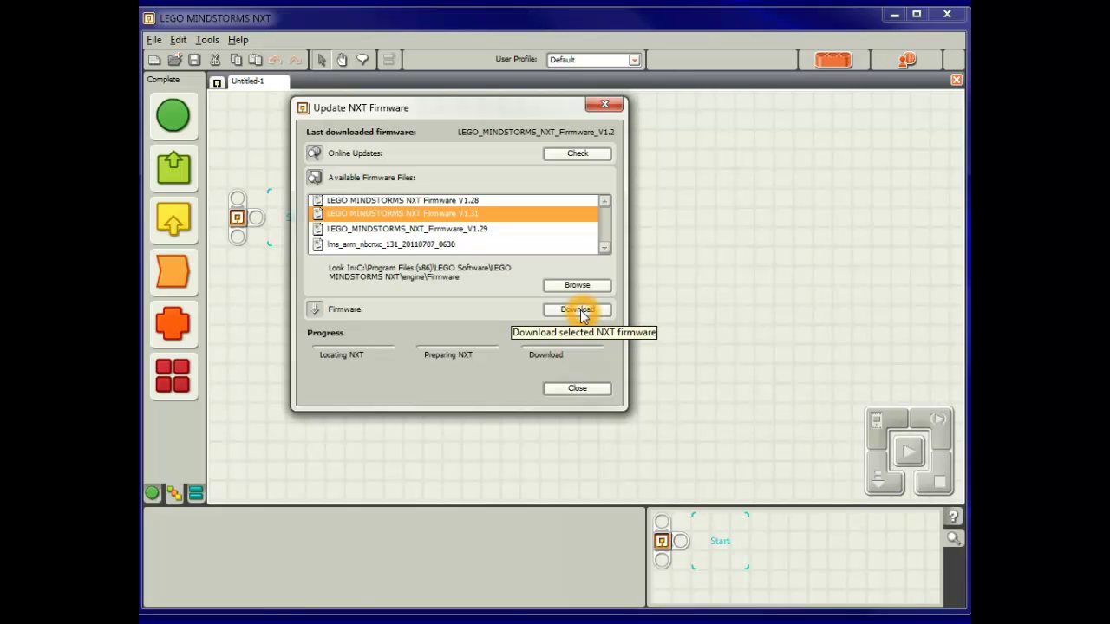
{"action": "left_click", "coordinate": [579, 312]}
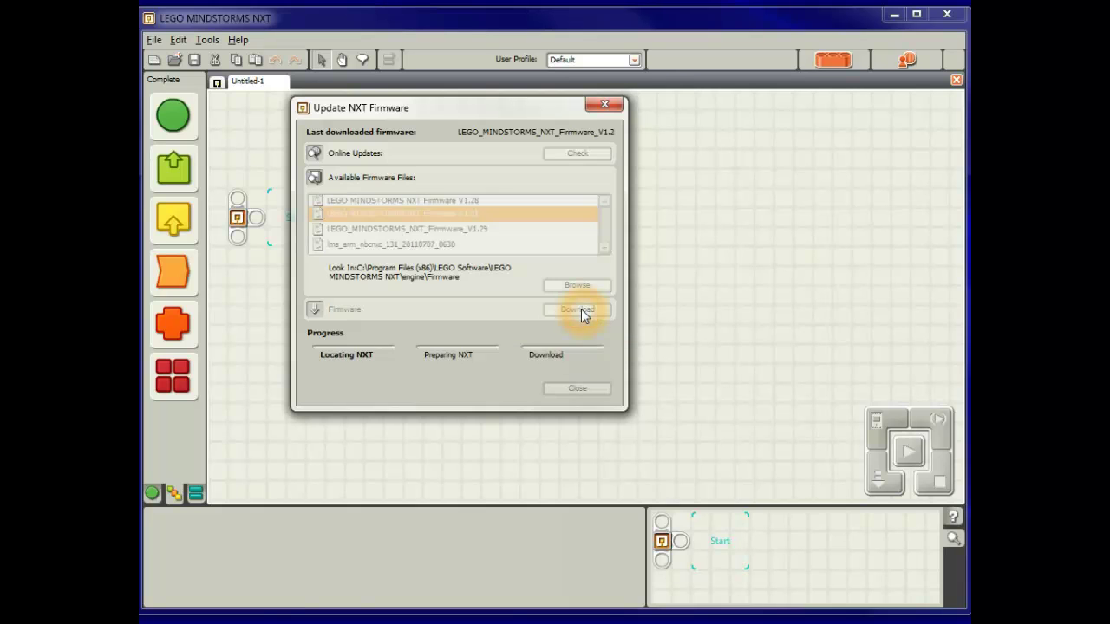
{"action": "left_click", "coordinate": [339, 374]}
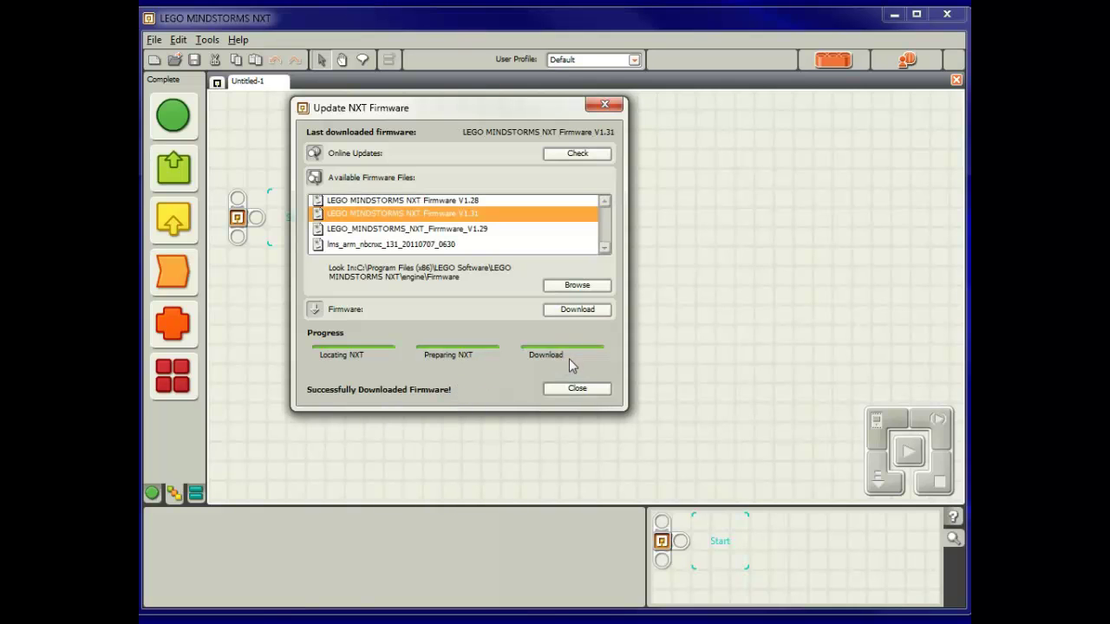
Step: Close the firmware update dialog and exit LEGO MINDSTORMS NXT without saving the changes to Untitled-1.rbt
{"action": "left_click", "coordinate": [580, 392]}
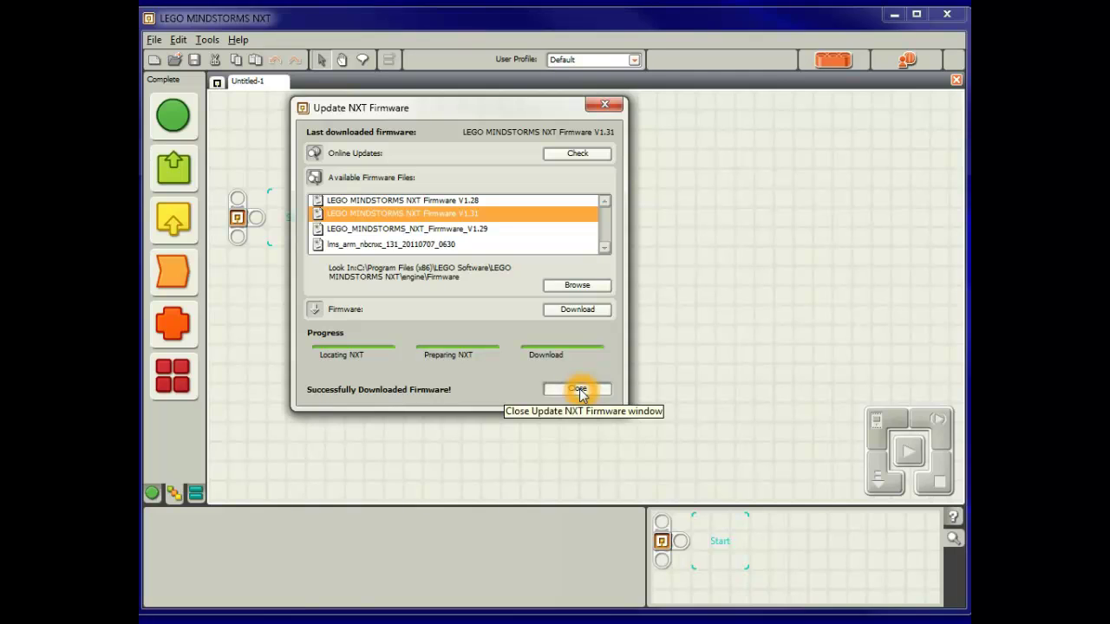
{"action": "left_click", "coordinate": [578, 390]}
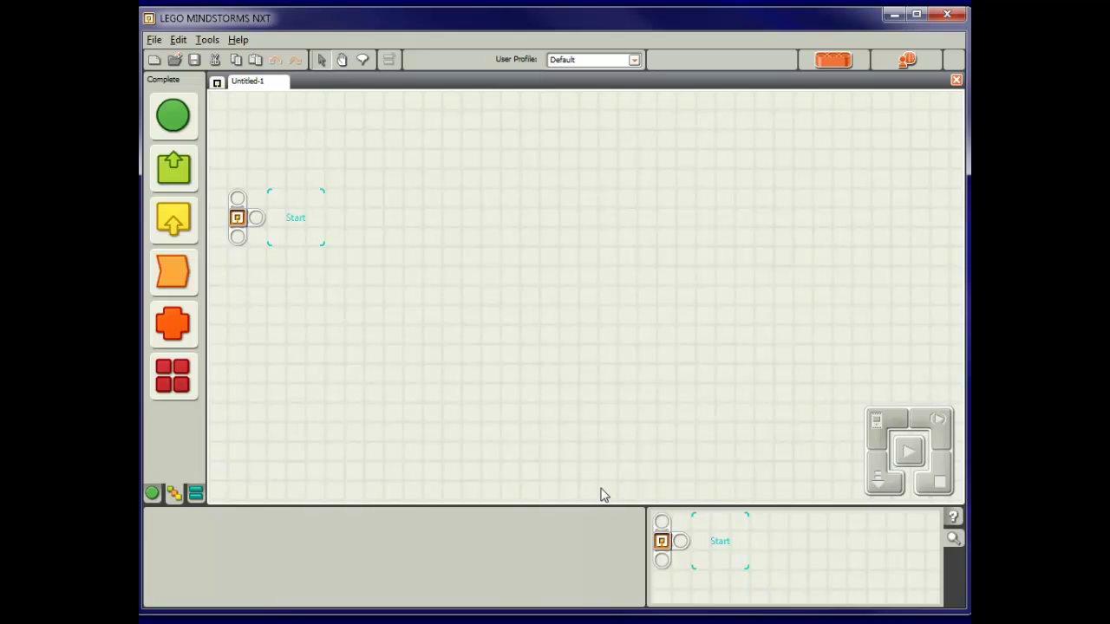
{"action": "left_click", "coordinate": [945, 17]}
{"action": "left_click", "coordinate": [805, 245]}
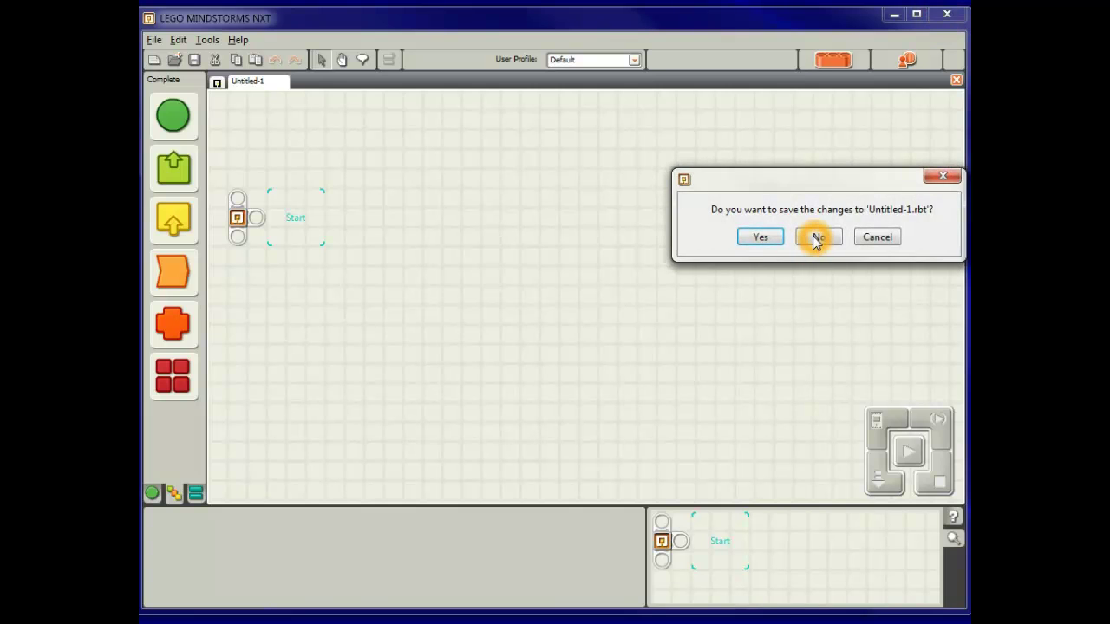